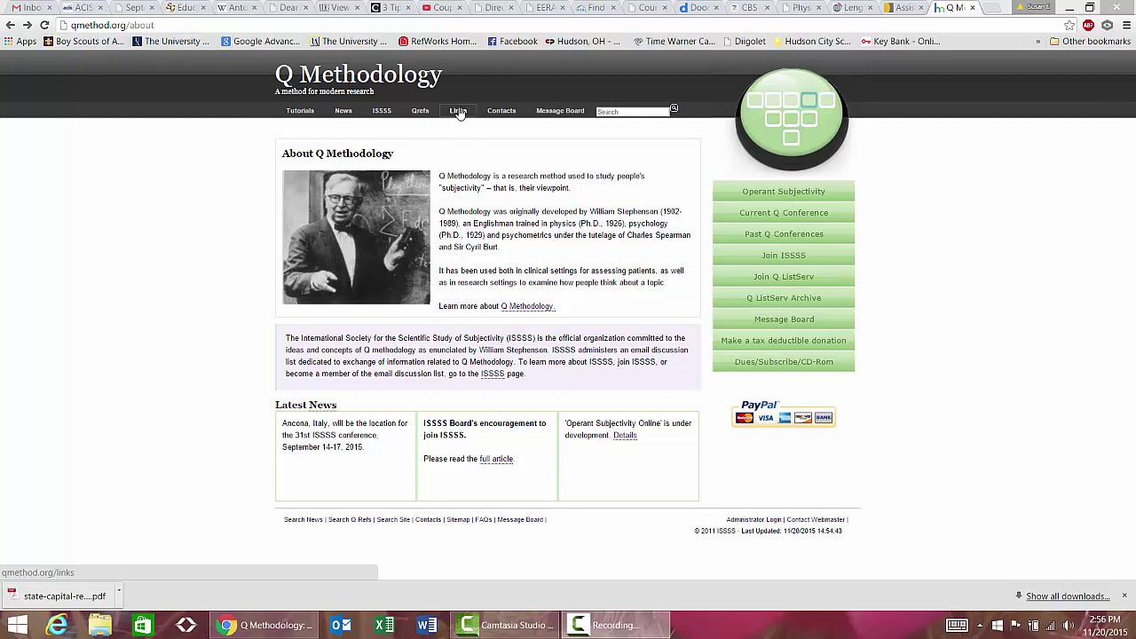
# Go from the Q Methodology Links page to the PQMethod Download Page for Windows Users.
pyautogui.click(458, 111)
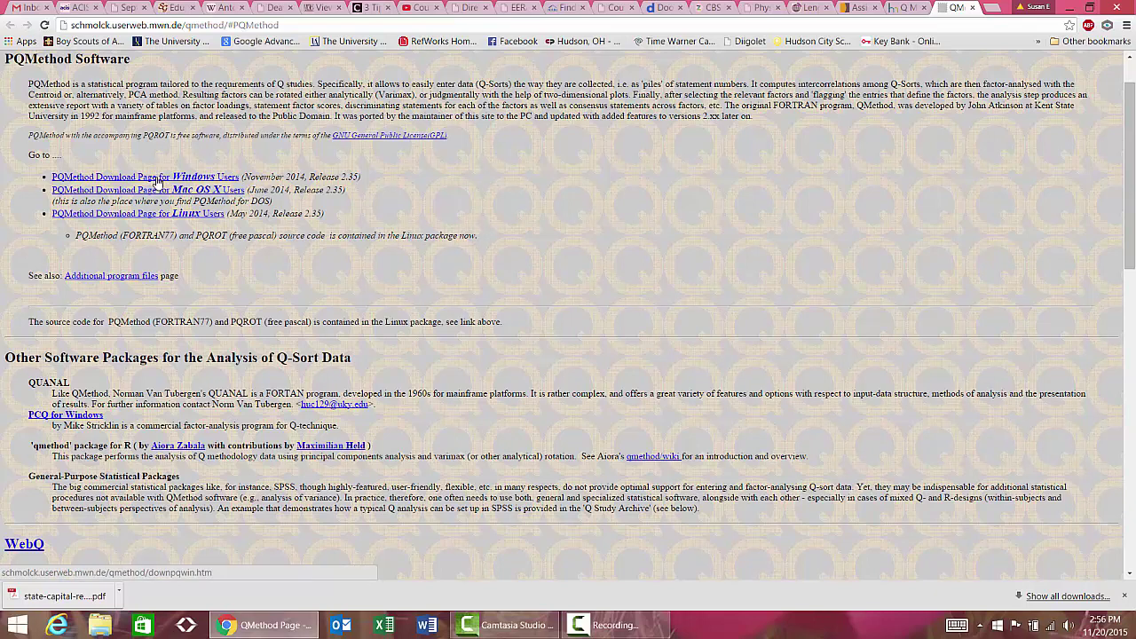
pyautogui.click(157, 181)
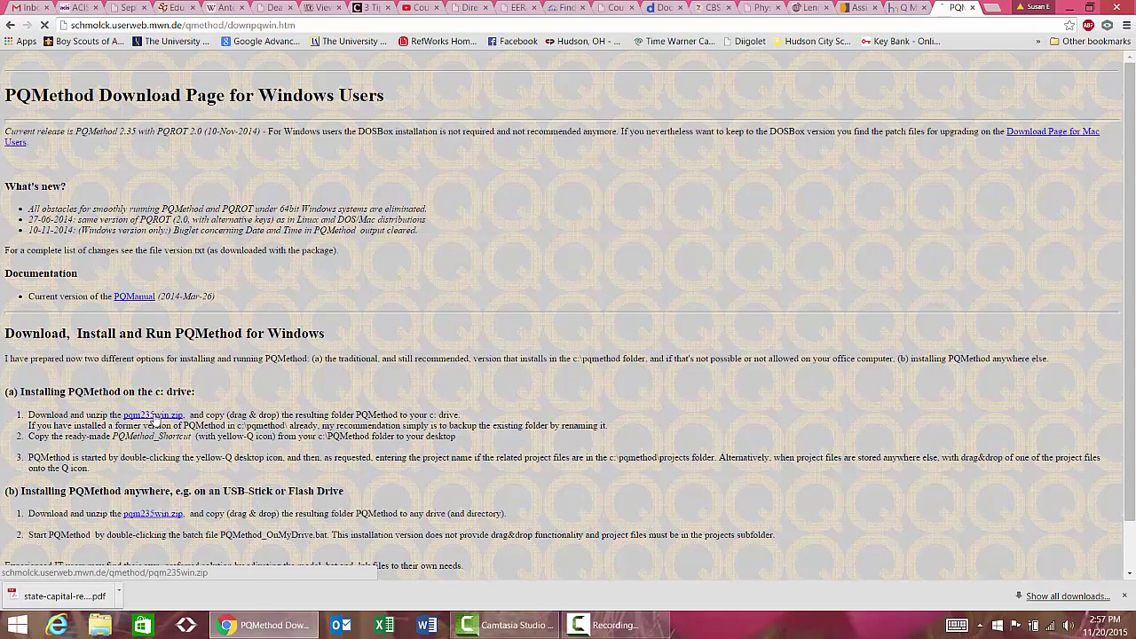
# Save pqm235win.zip to the Downloads folder after the C: drive location is declined.
pyautogui.click(153, 415)
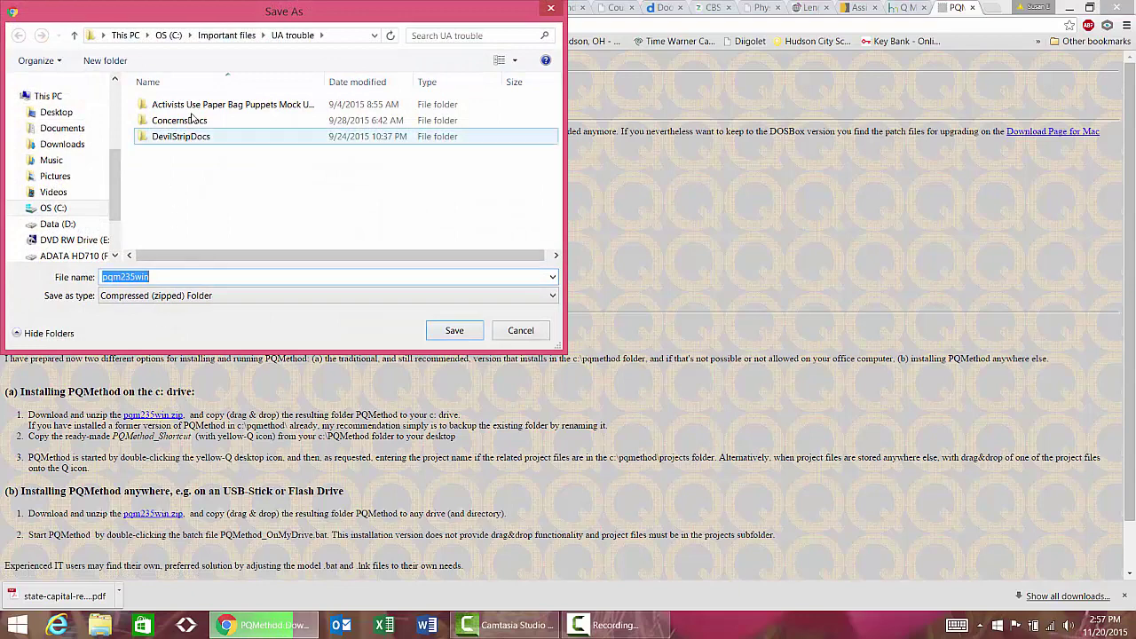
pyautogui.click(223, 38)
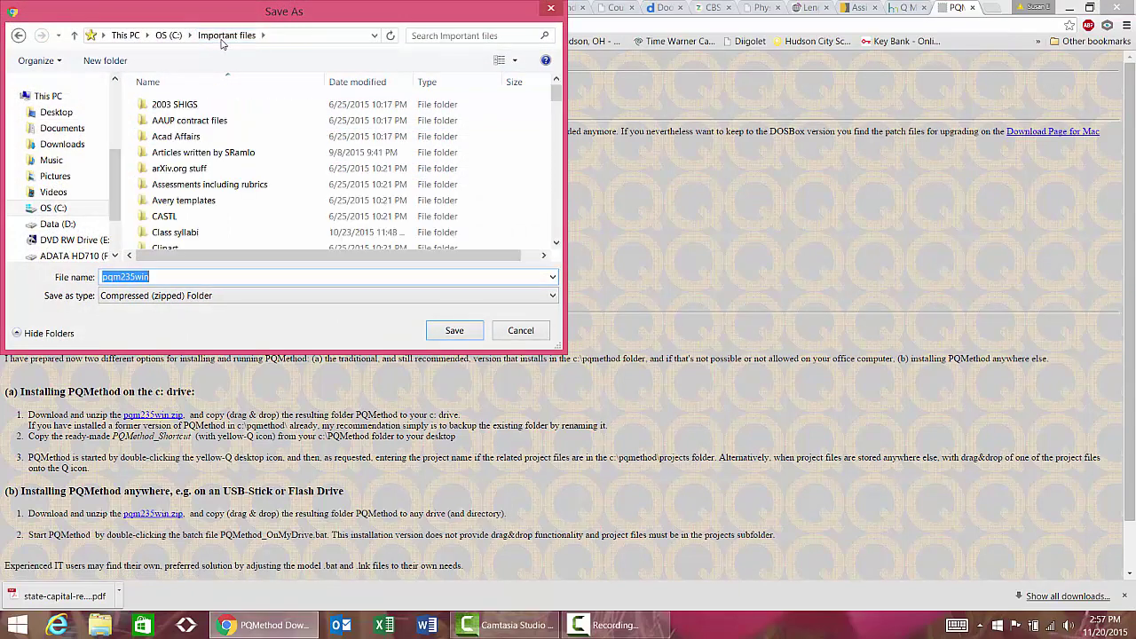
pyautogui.click(50, 210)
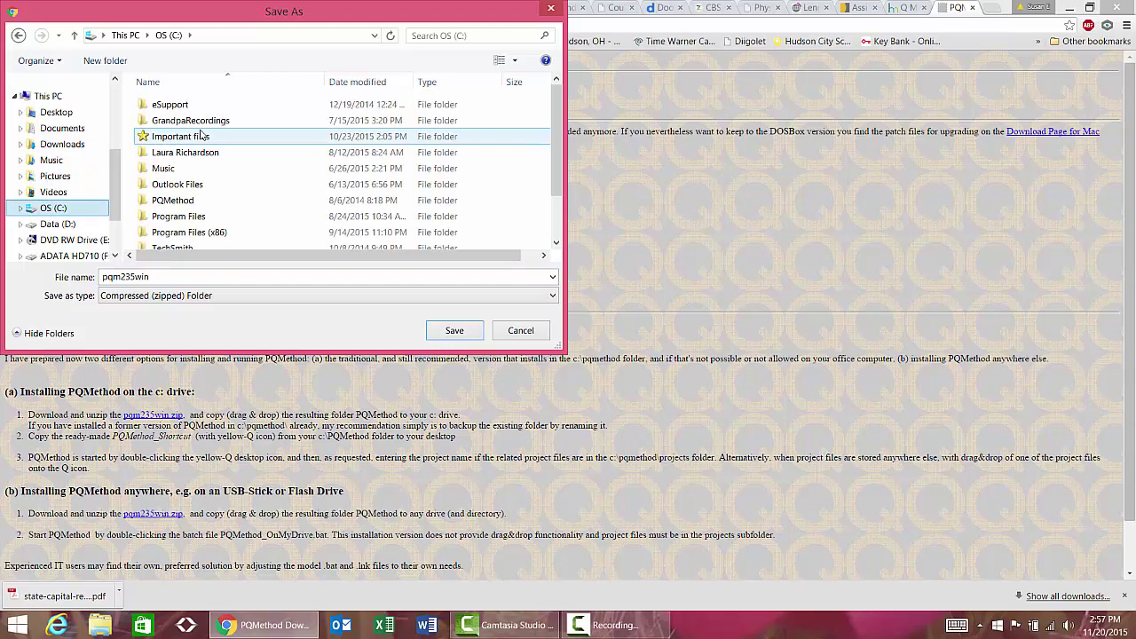
pyautogui.click(451, 334)
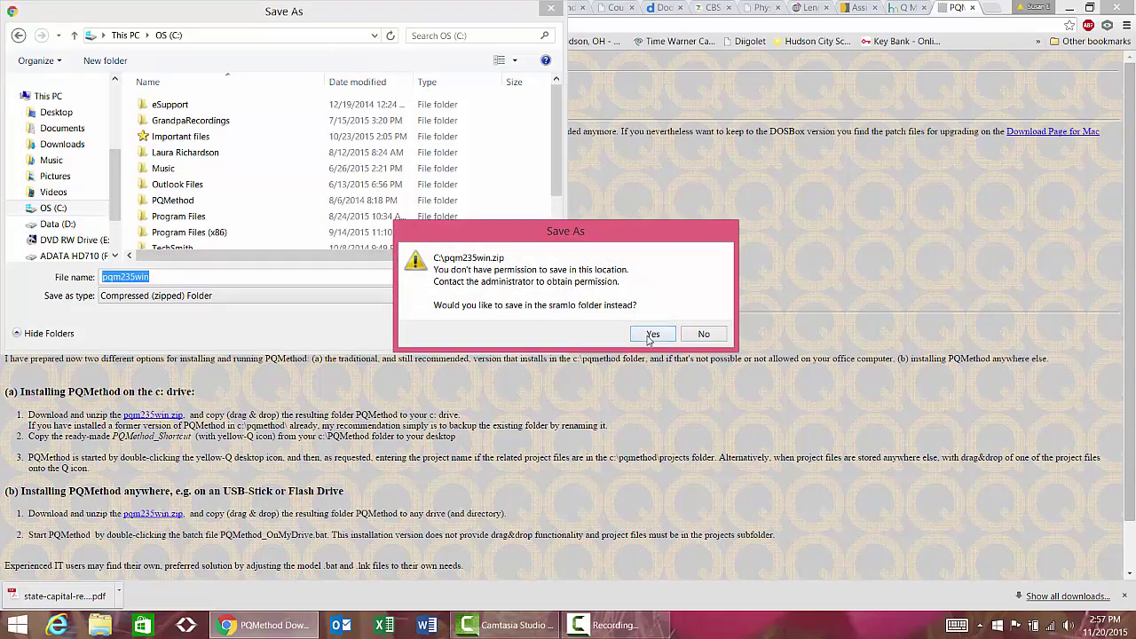
pyautogui.click(700, 335)
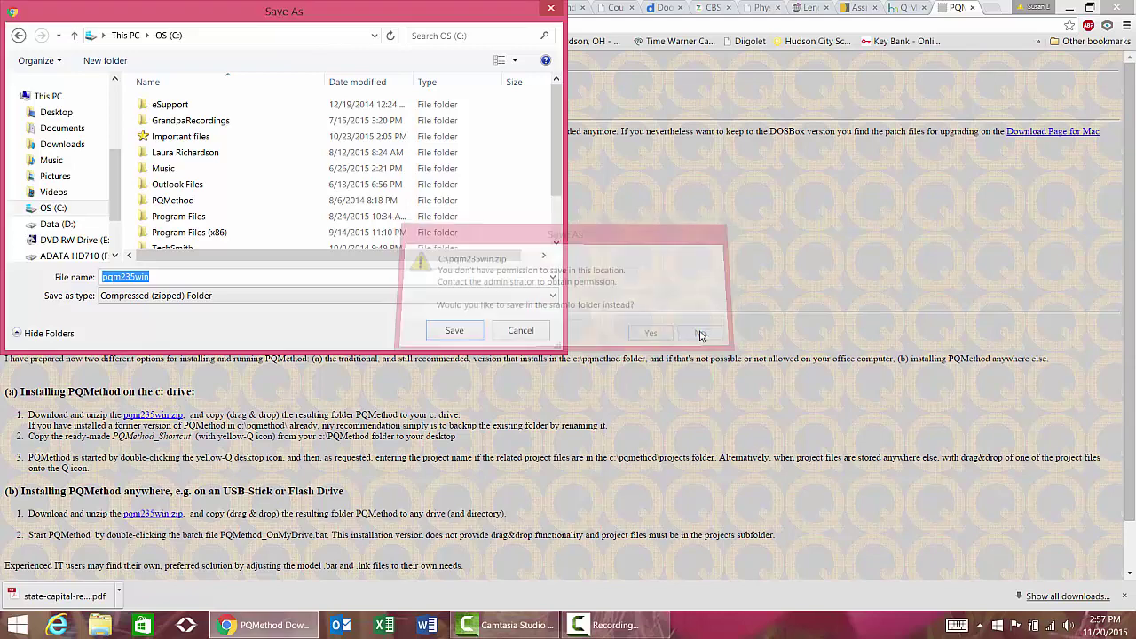
pyautogui.click(71, 146)
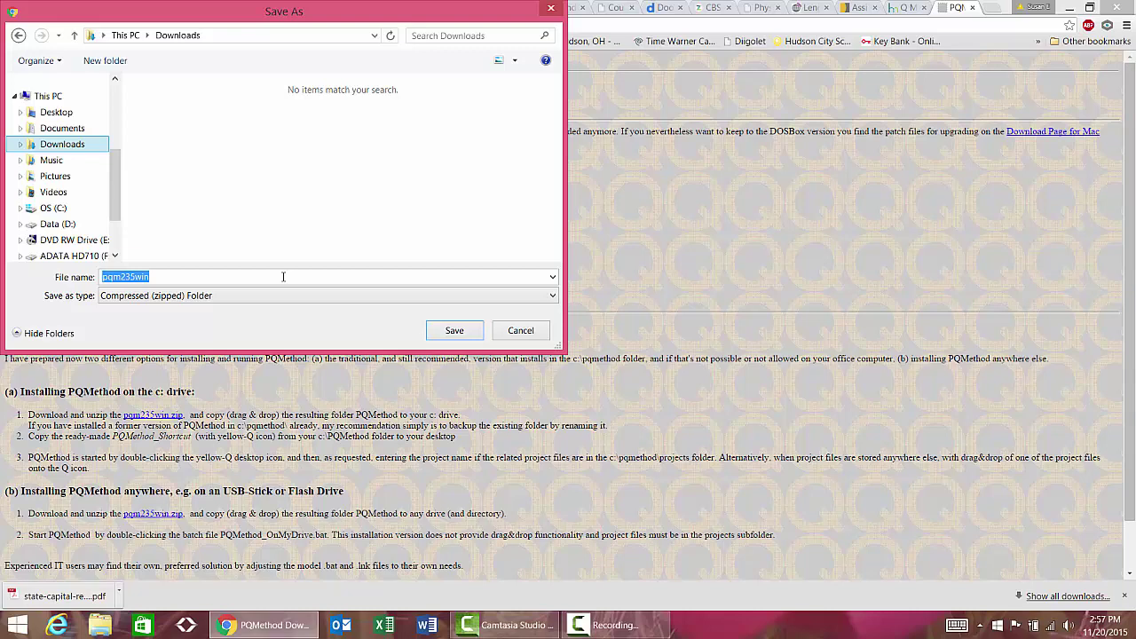
pyautogui.click(454, 331)
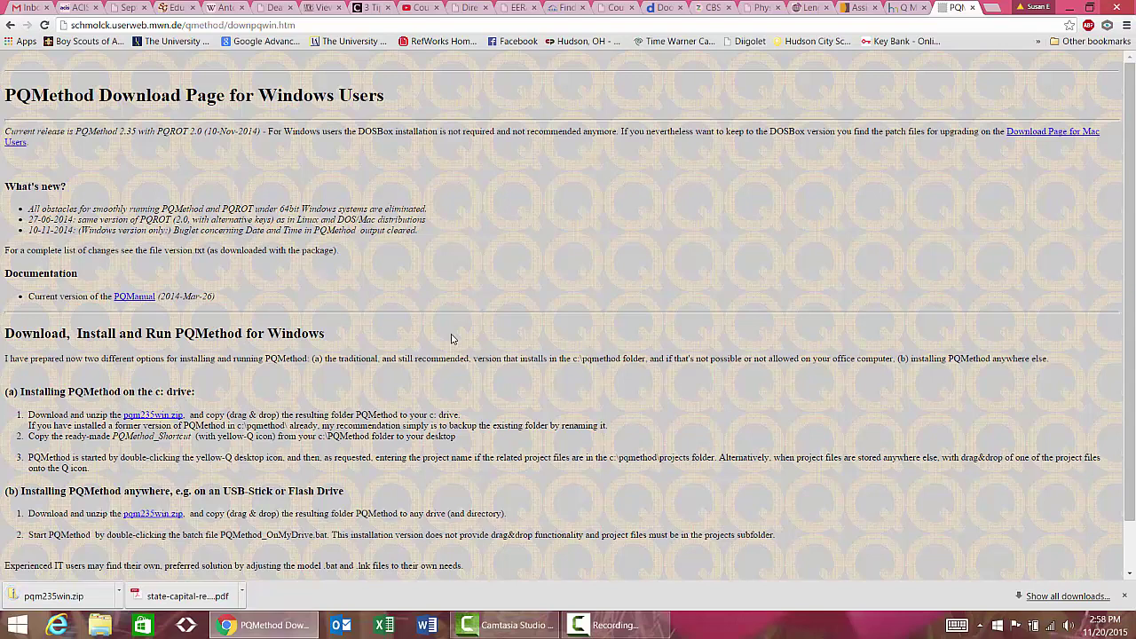
# Open pqm235win.zip, browse its PQMethod folder's 13 items, then return to the zip's top level.
pyautogui.click(71, 599)
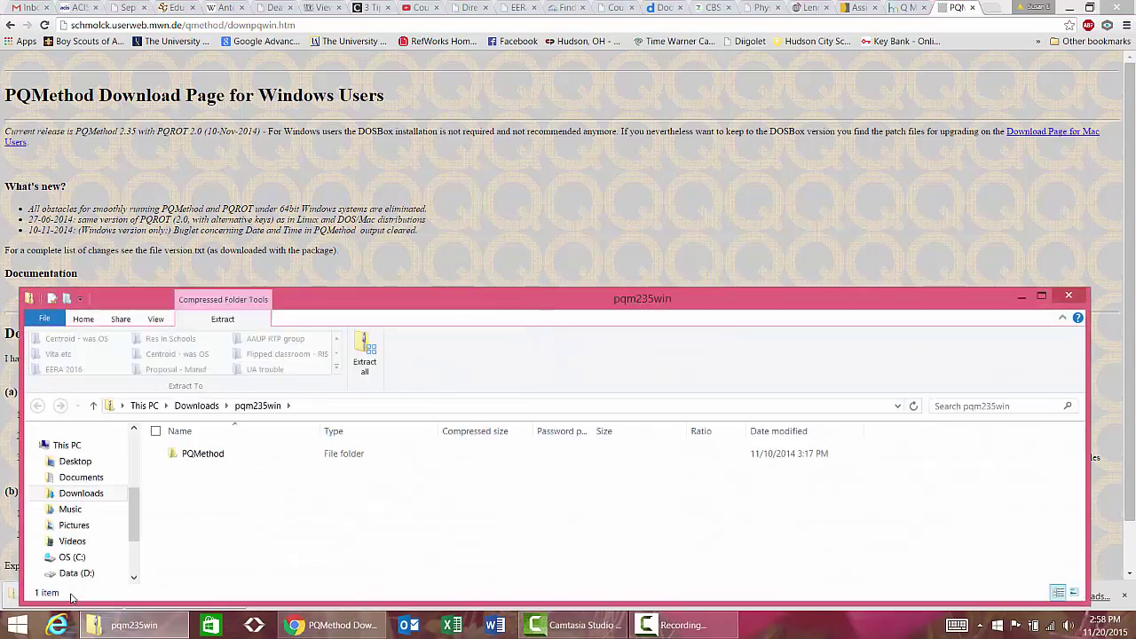
pyautogui.doubleClick(210, 456)
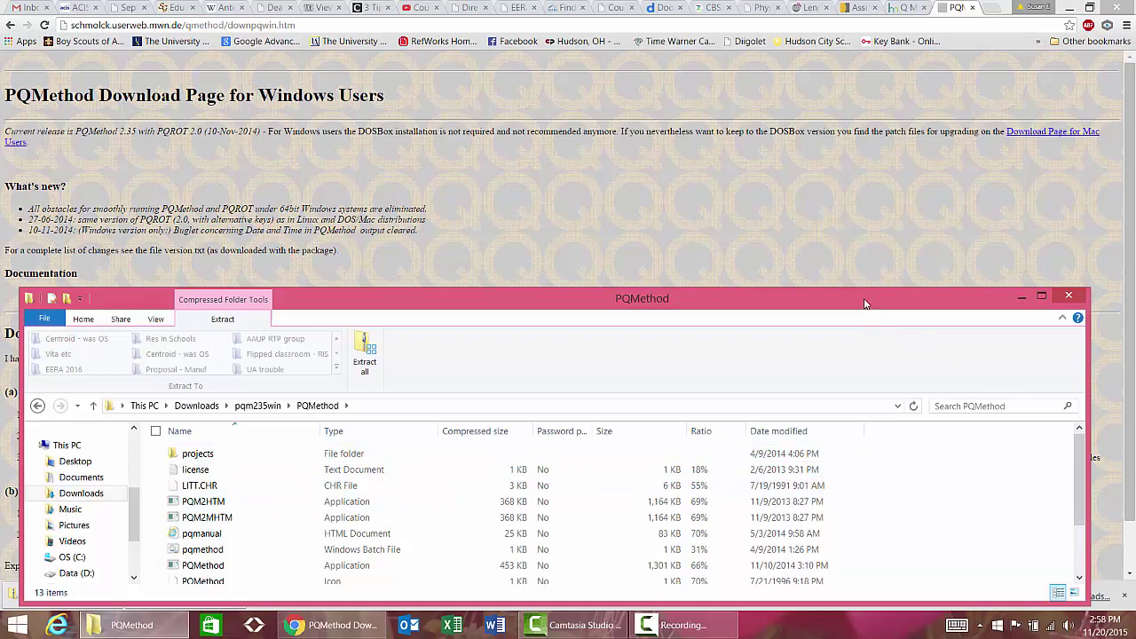
pyautogui.moveTo(865, 300); pyautogui.dragTo(859, 145)
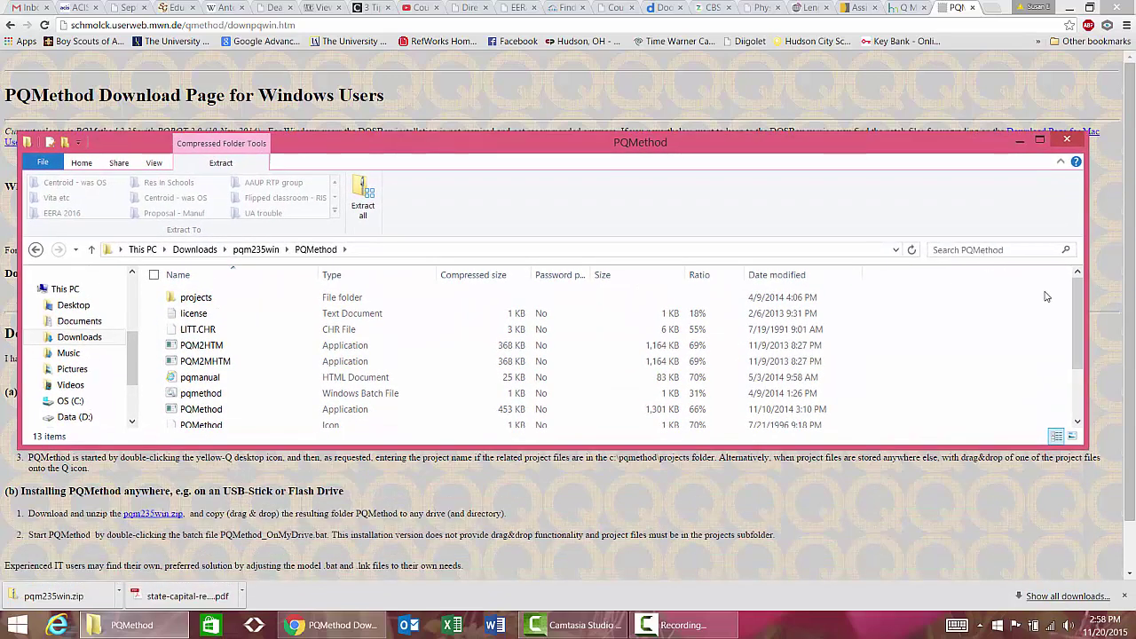
pyautogui.moveTo(1081, 304)
pyautogui.mouseDown()
pyautogui.moveTo(1080, 366)
pyautogui.moveTo(1080, 293)
pyautogui.mouseUp()
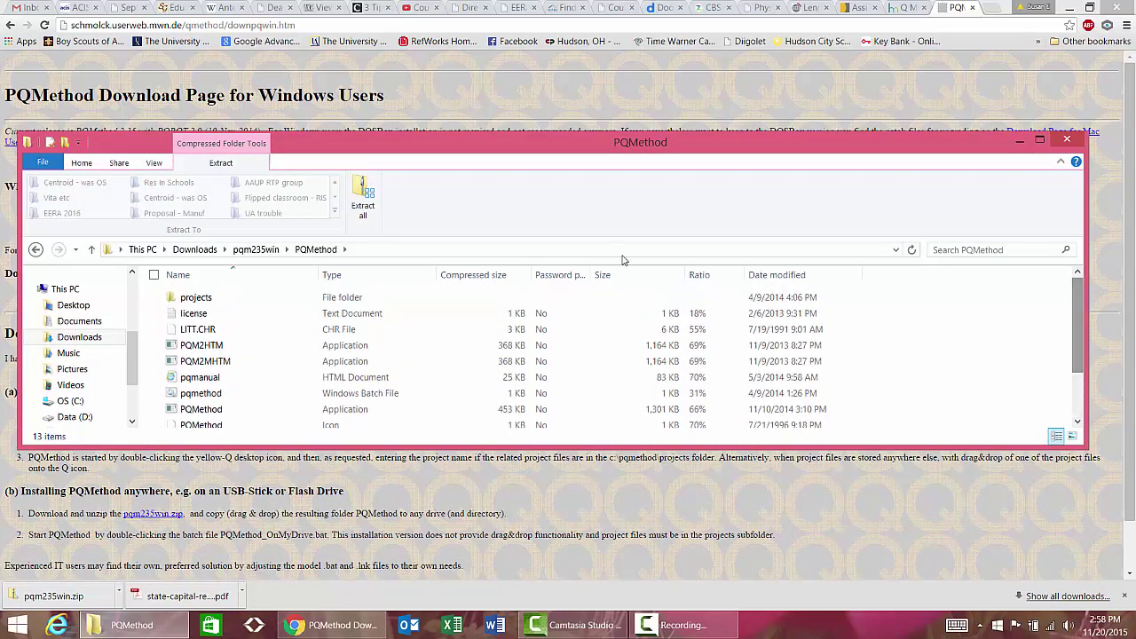
pyautogui.click(92, 251)
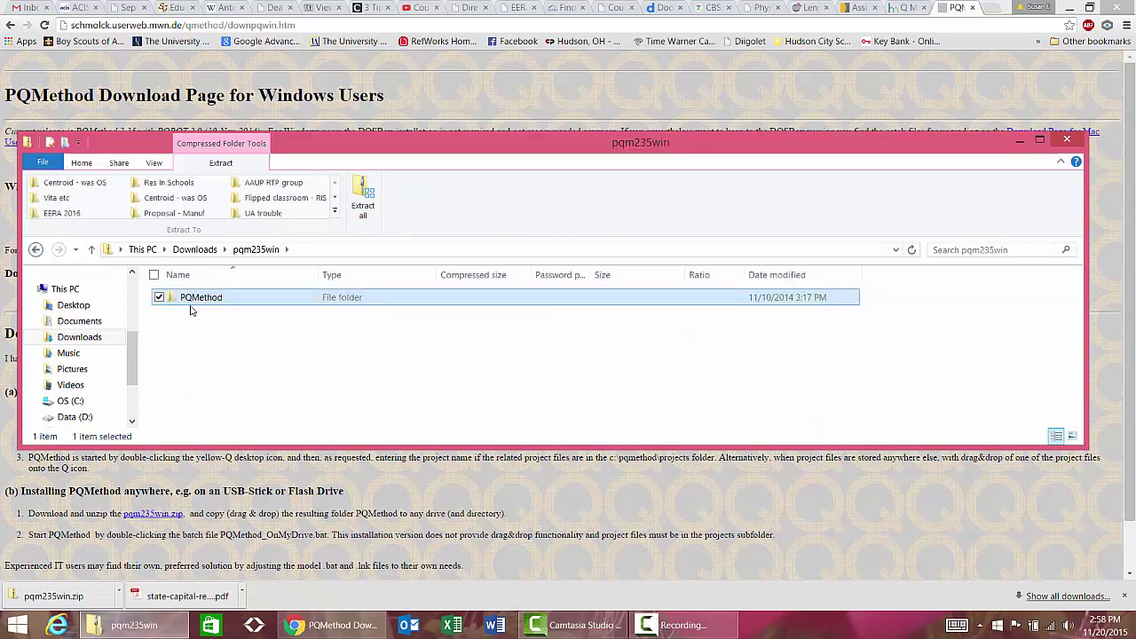
# Copy the zip's PQMethod folder, paste it into C:\PQMethod, and open the pasted copy.
pyautogui.rightClick(189, 305)
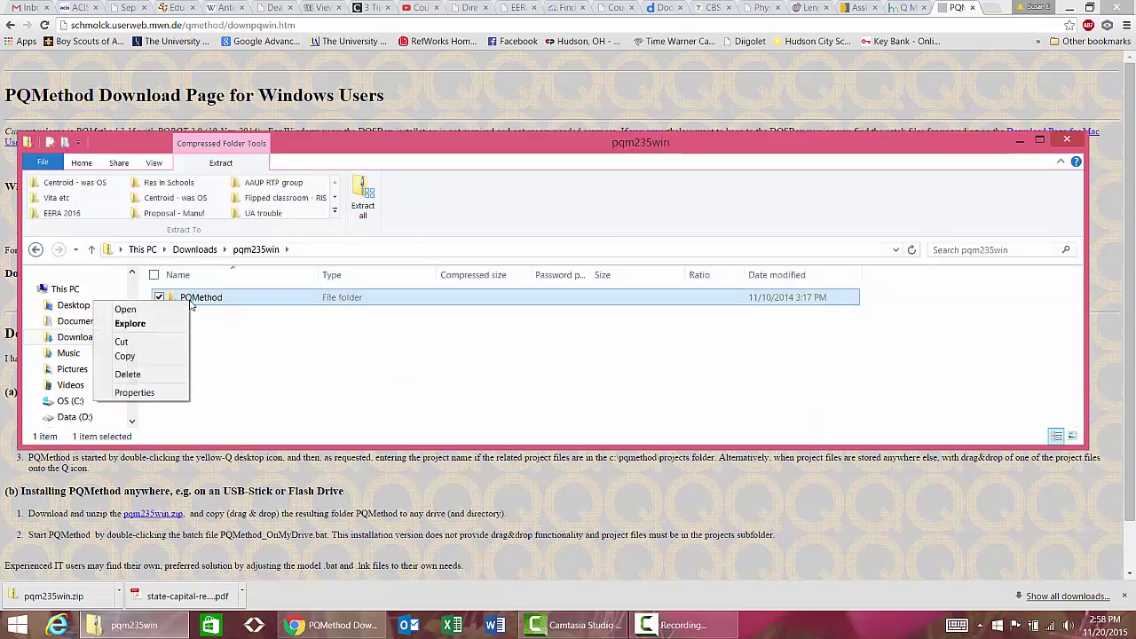
pyautogui.click(165, 356)
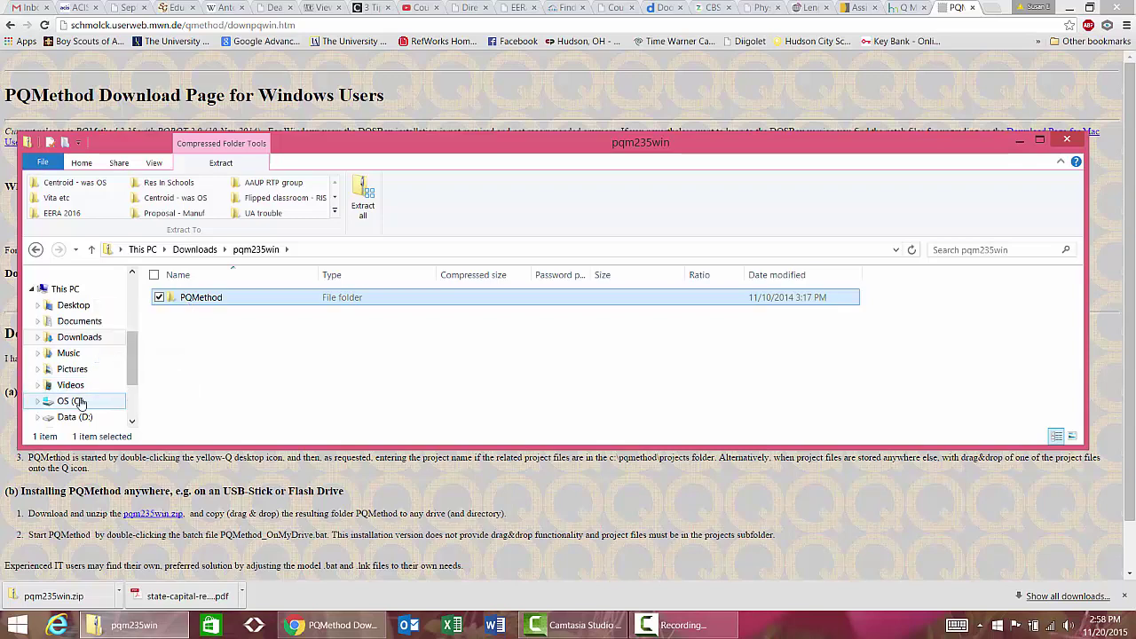
pyautogui.click(75, 405)
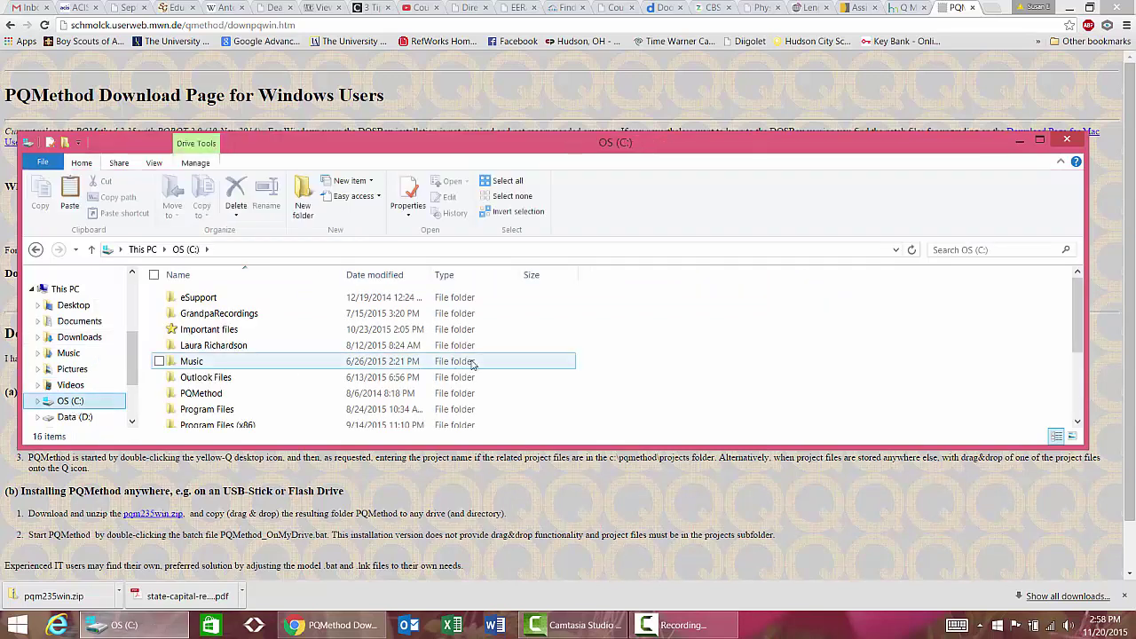
pyautogui.doubleClick(257, 394)
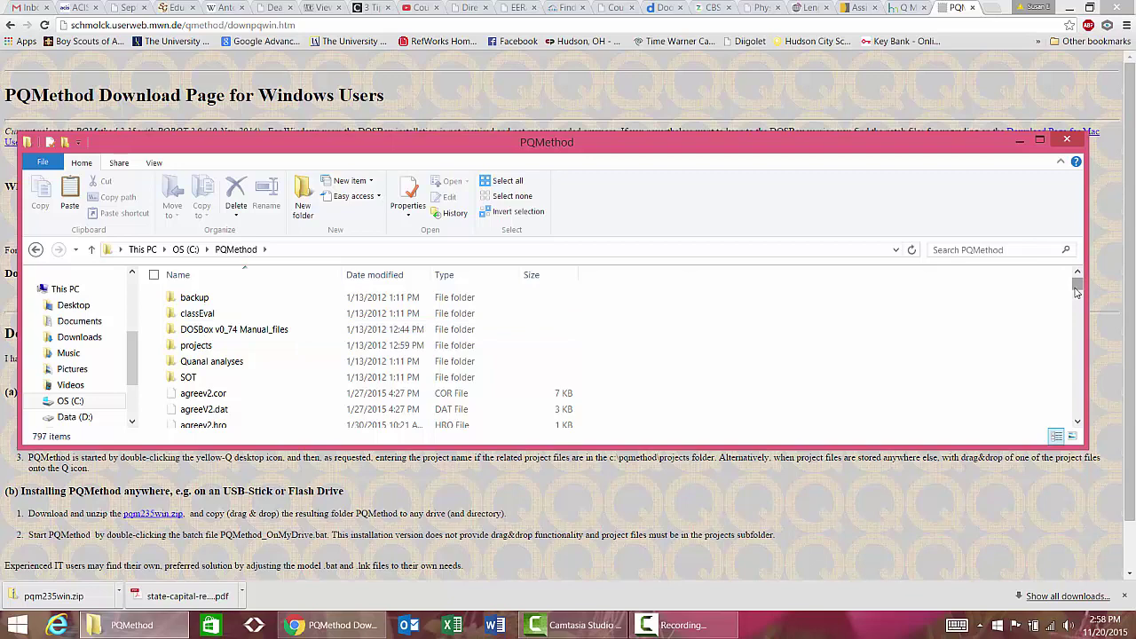
pyautogui.moveTo(1076, 291)
pyautogui.mouseDown()
pyautogui.moveTo(1078, 307)
pyautogui.moveTo(1075, 282)
pyautogui.mouseUp()
pyautogui.hotkey('ctrl', 'v')
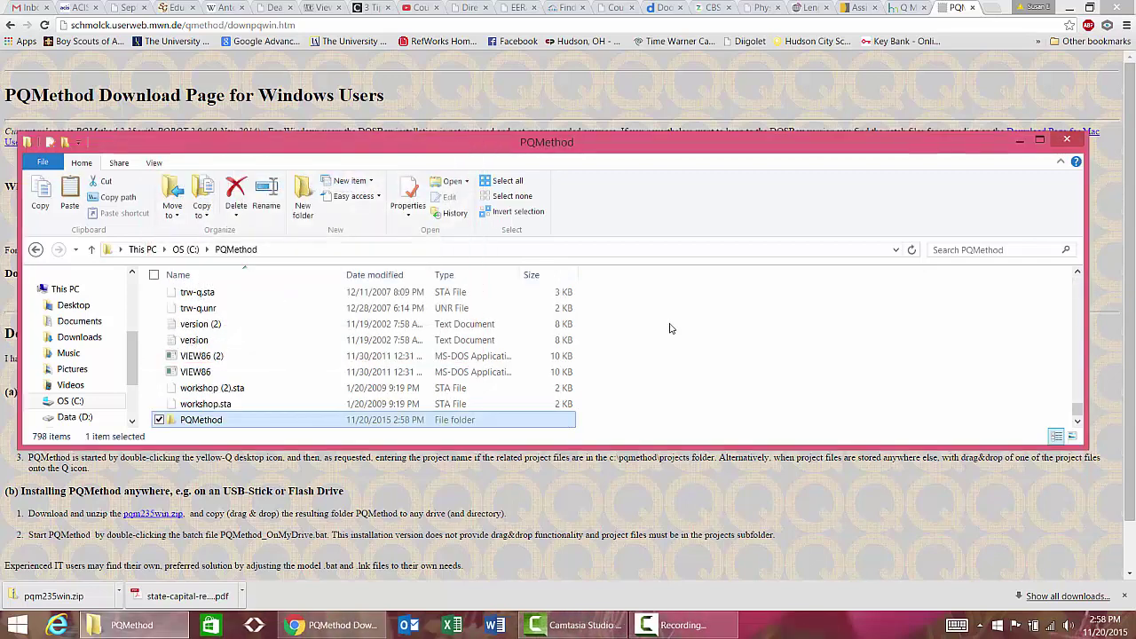
pyautogui.doubleClick(202, 421)
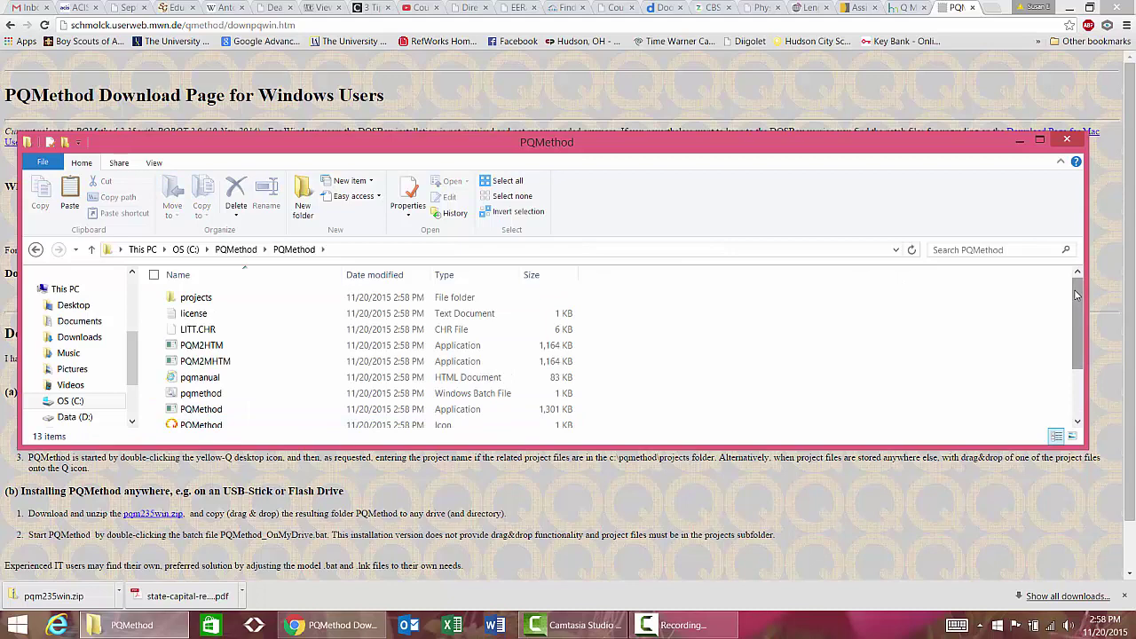
pyautogui.moveTo(1079, 296); pyautogui.dragTo(1079, 314)
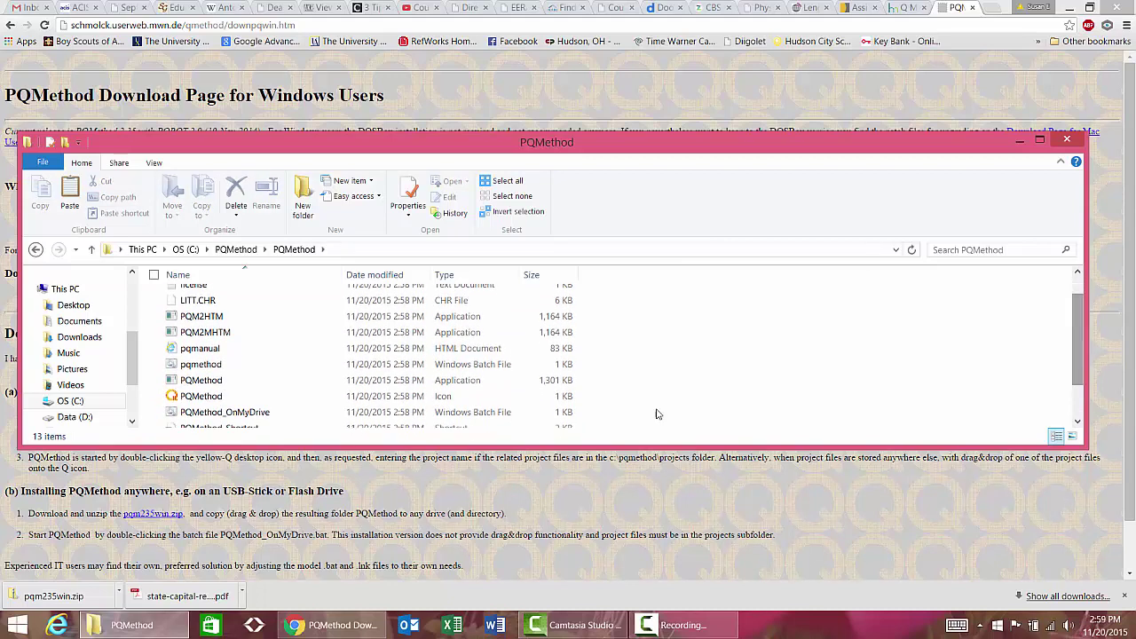
# Launch PQMethod.exe from the copied folder and move its console window to the right.
pyautogui.click(427, 382)
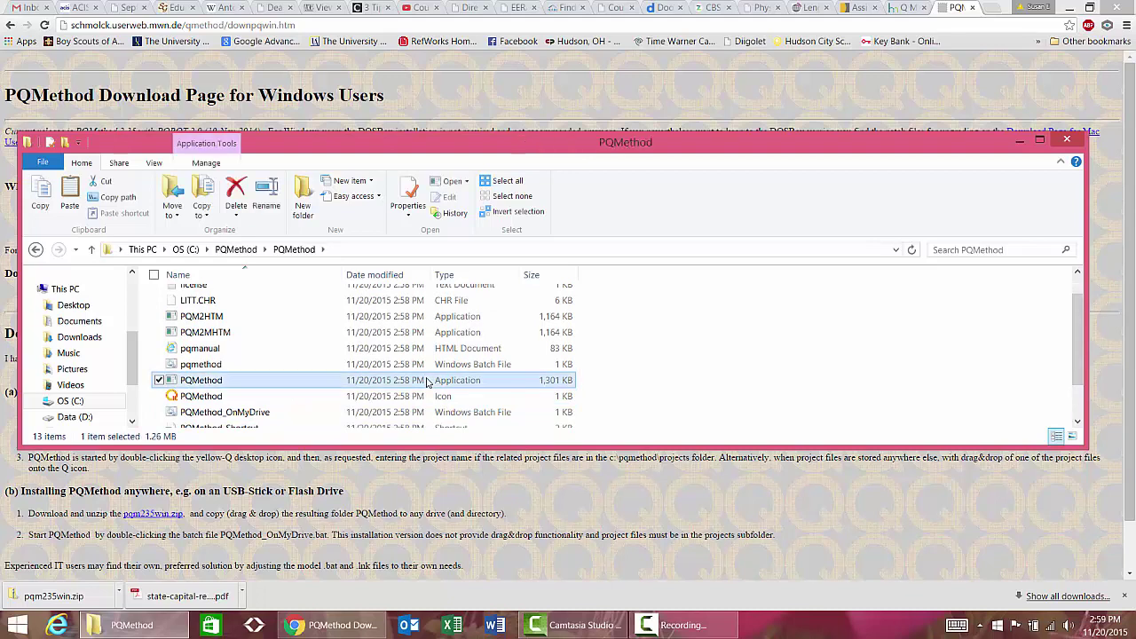
pyautogui.doubleClick(426, 381)
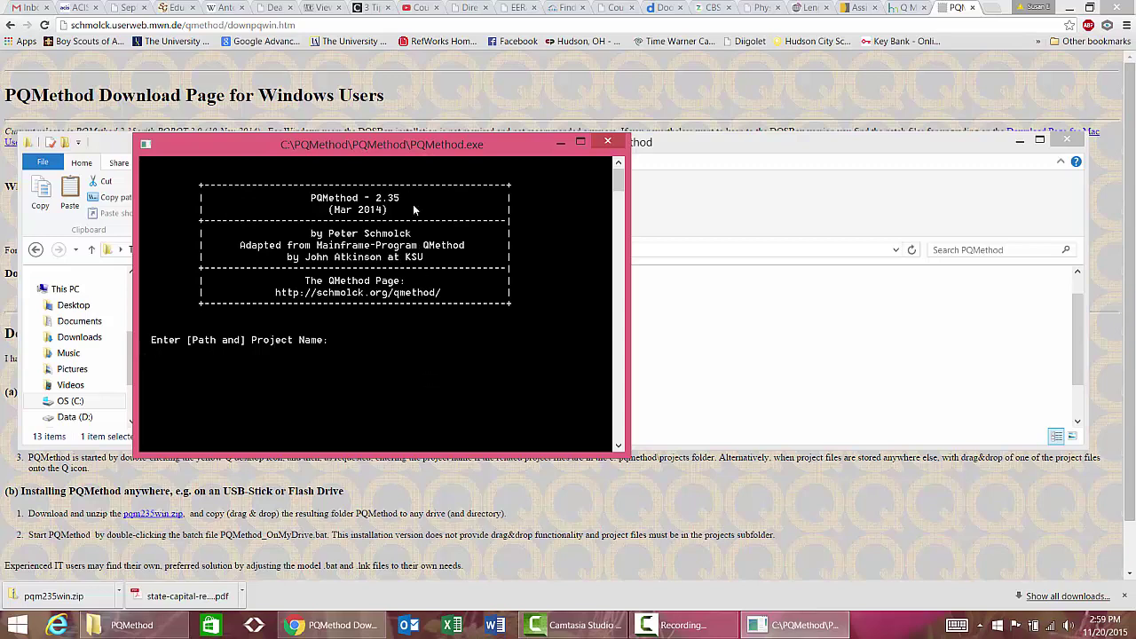
pyautogui.moveTo(417, 141); pyautogui.dragTo(861, 128)
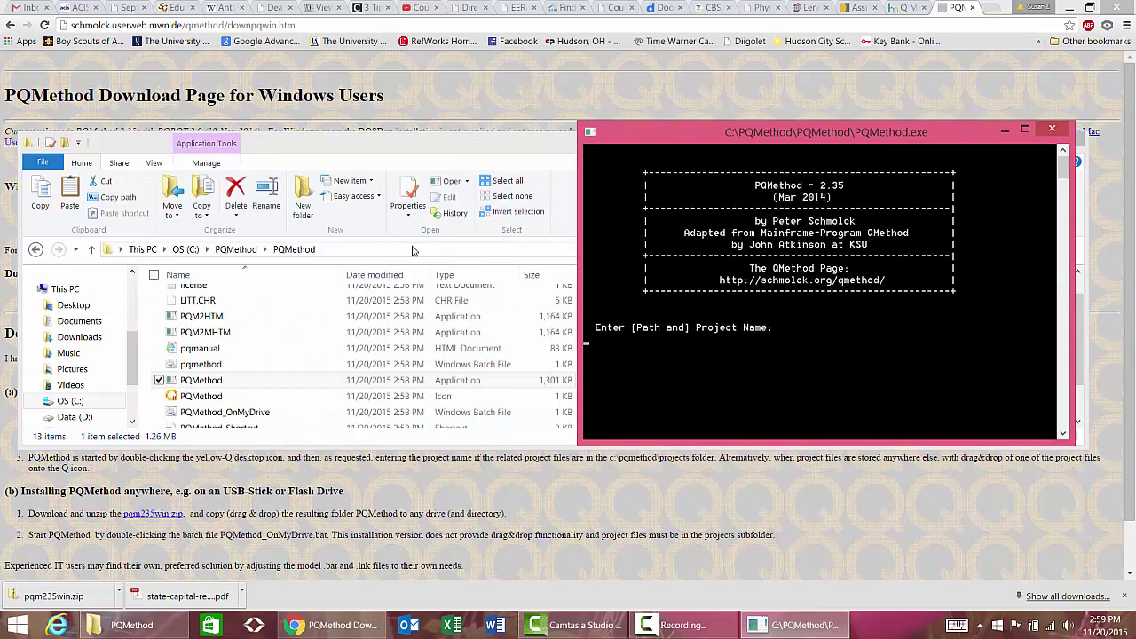
# Go up to C:\PQMethod and scroll down to the physEpi2 project files.
pyautogui.click(386, 150)
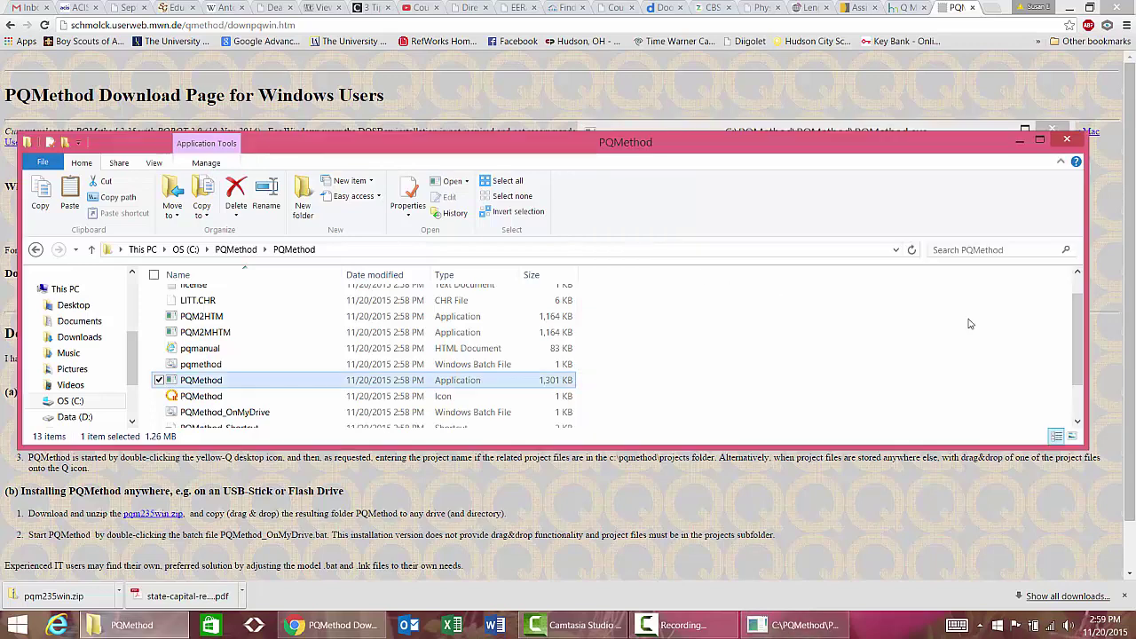
pyautogui.moveTo(1077, 324); pyautogui.dragTo(1074, 358)
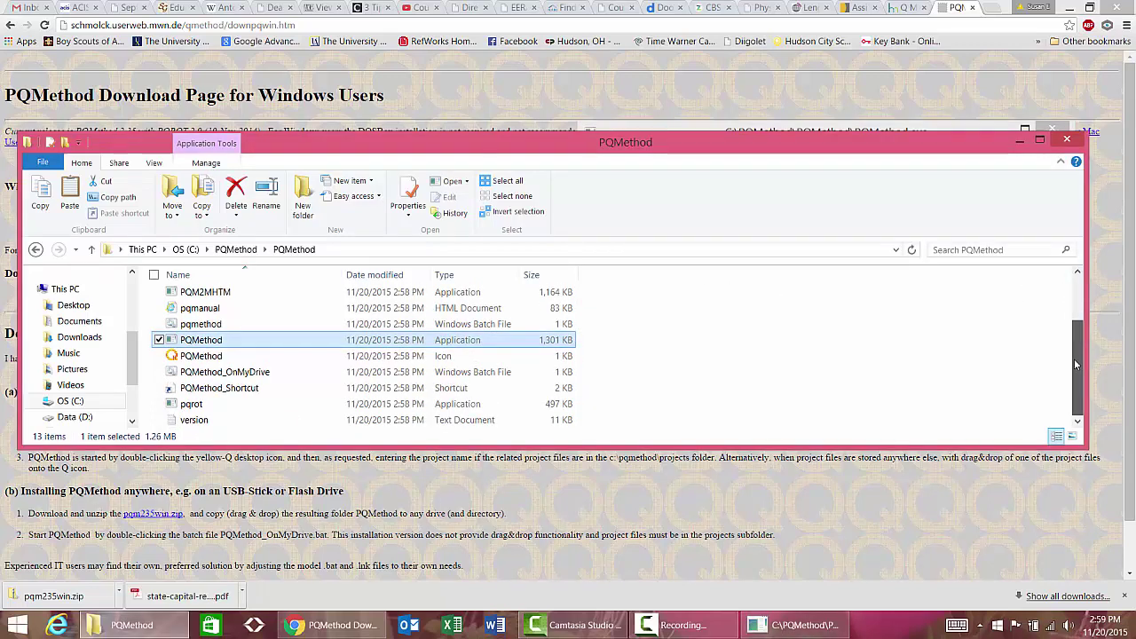
pyautogui.click(237, 252)
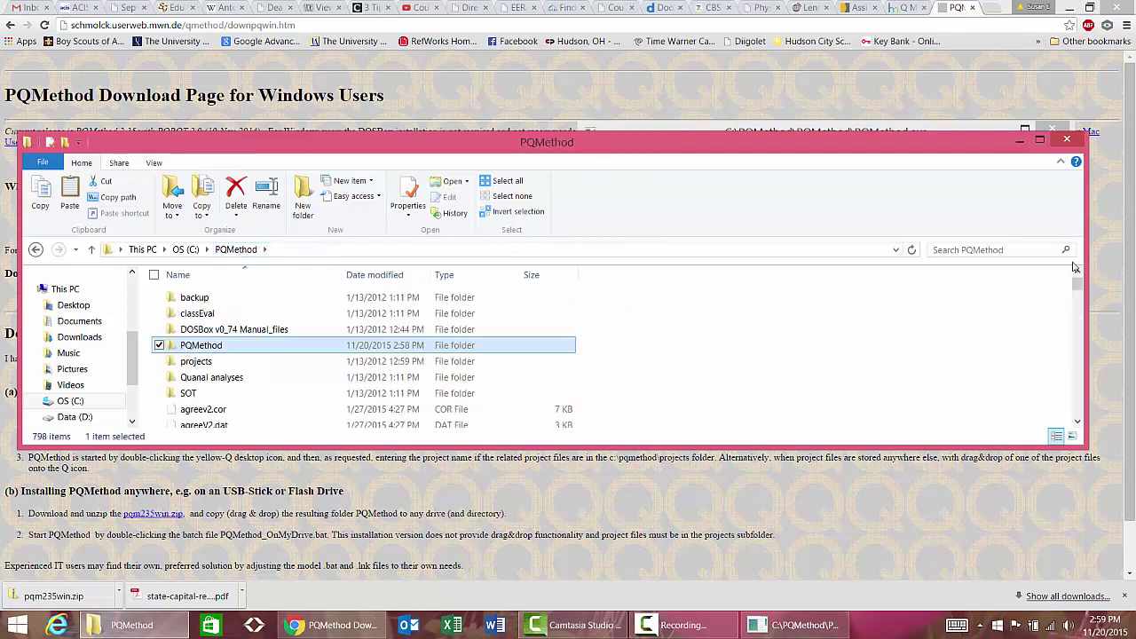
pyautogui.moveTo(1077, 282); pyautogui.dragTo(1088, 348)
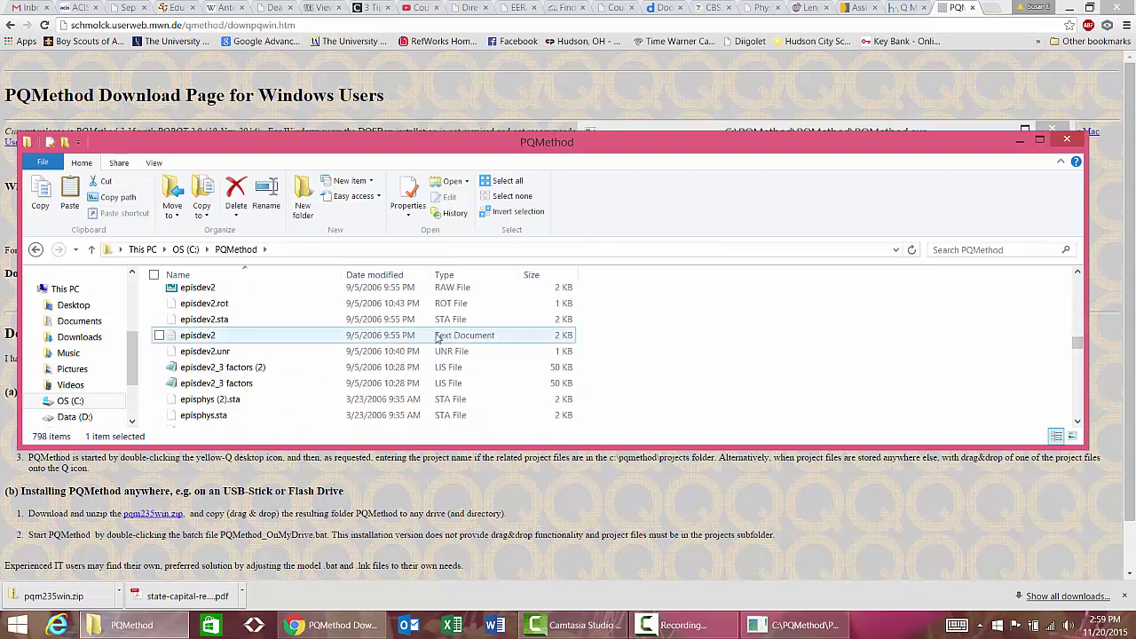
pyautogui.click(1077, 422)
pyautogui.click(1078, 421)
pyautogui.click(1078, 421)
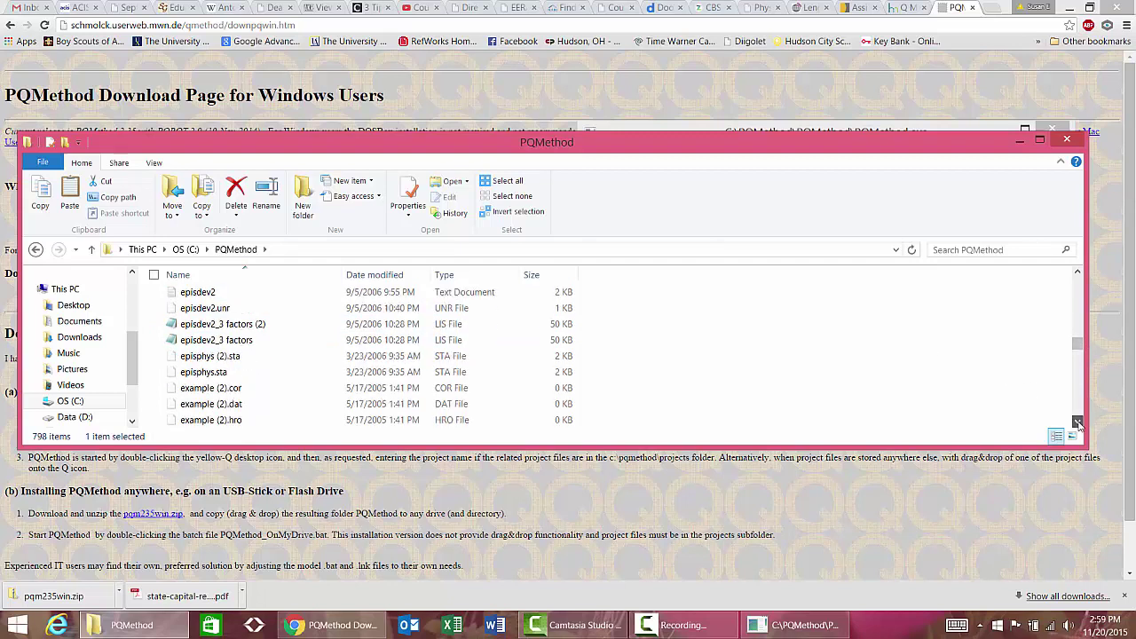
pyautogui.click(1078, 421)
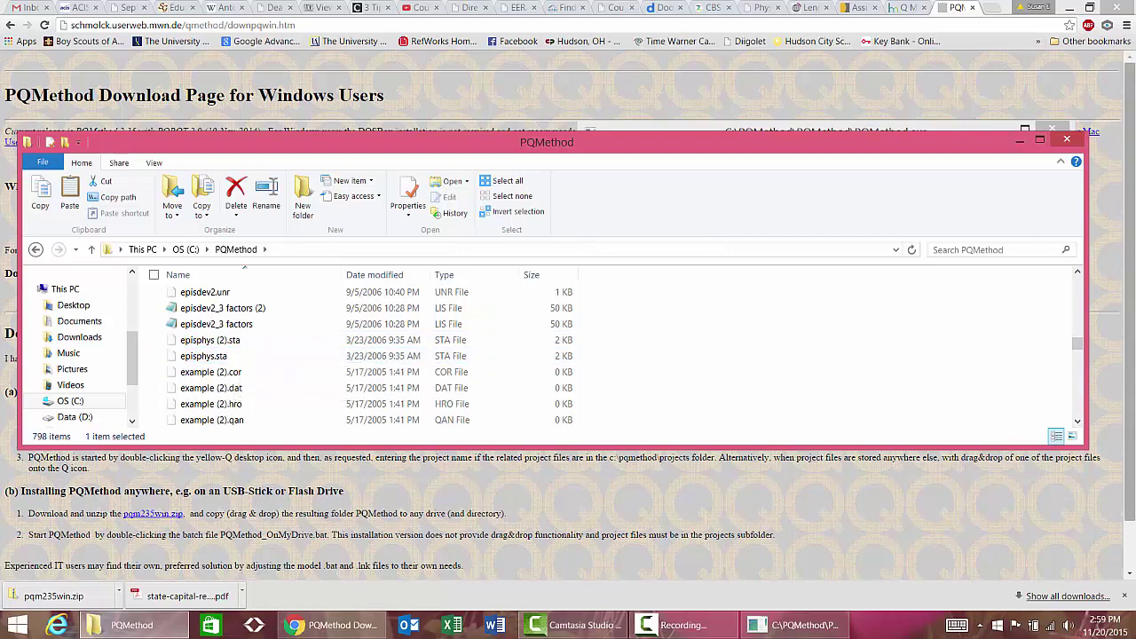
pyautogui.moveTo(1077, 422); pyautogui.dragTo(1078, 422)
pyautogui.moveTo(1078, 356); pyautogui.dragTo(1078, 378)
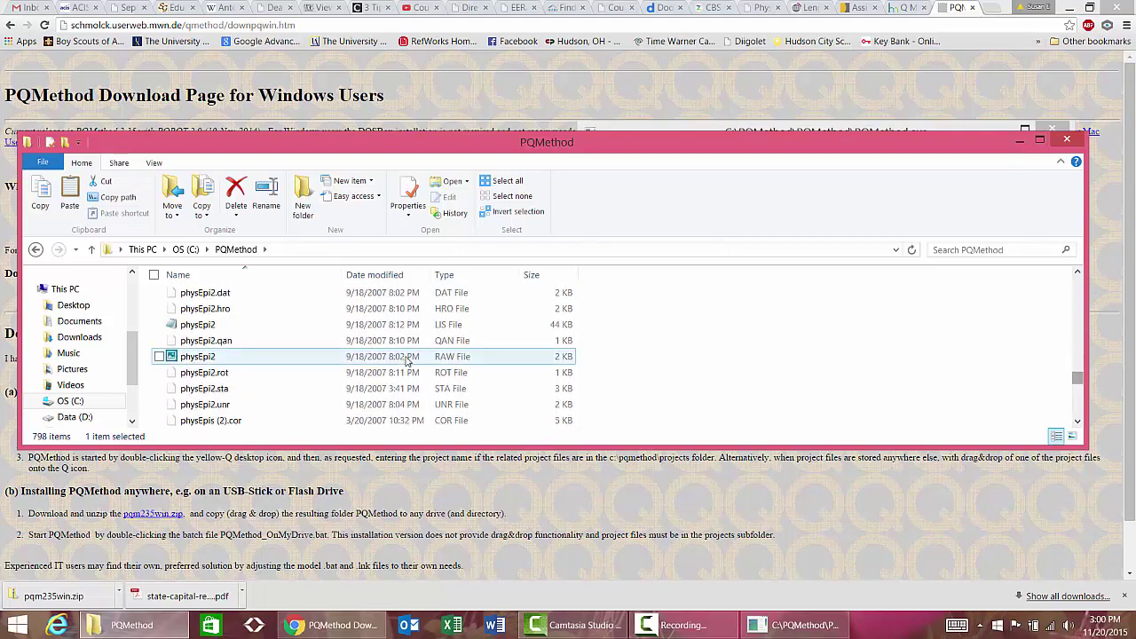
# Select physEpi2.lis and bring PQMethod's project-name prompt back to the front.
pyautogui.click(237, 332)
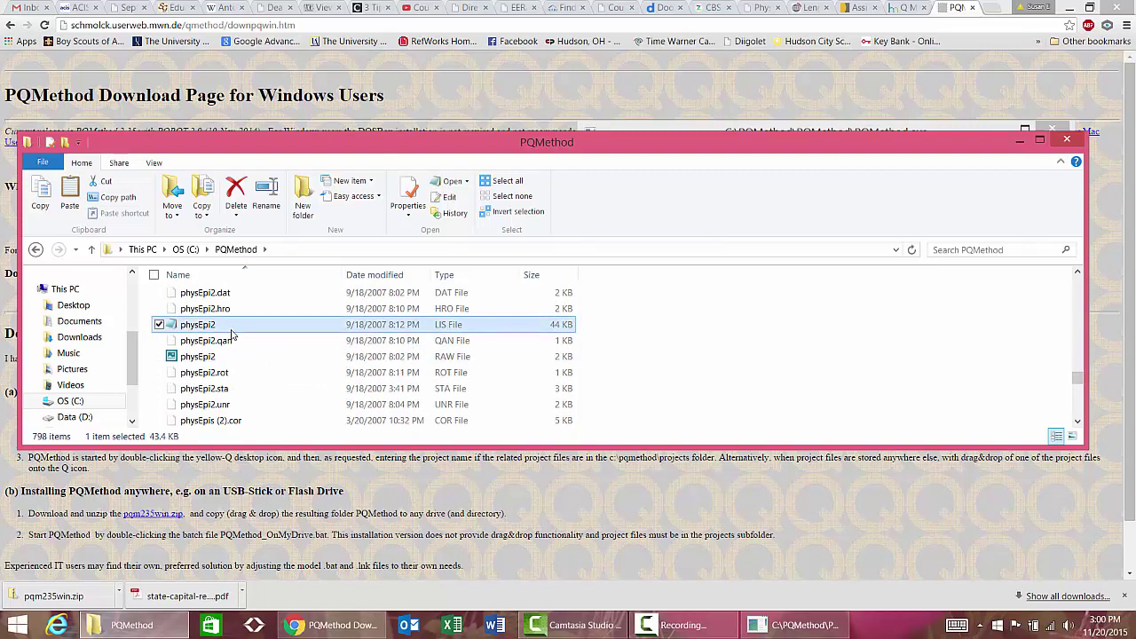
pyautogui.click(226, 331)
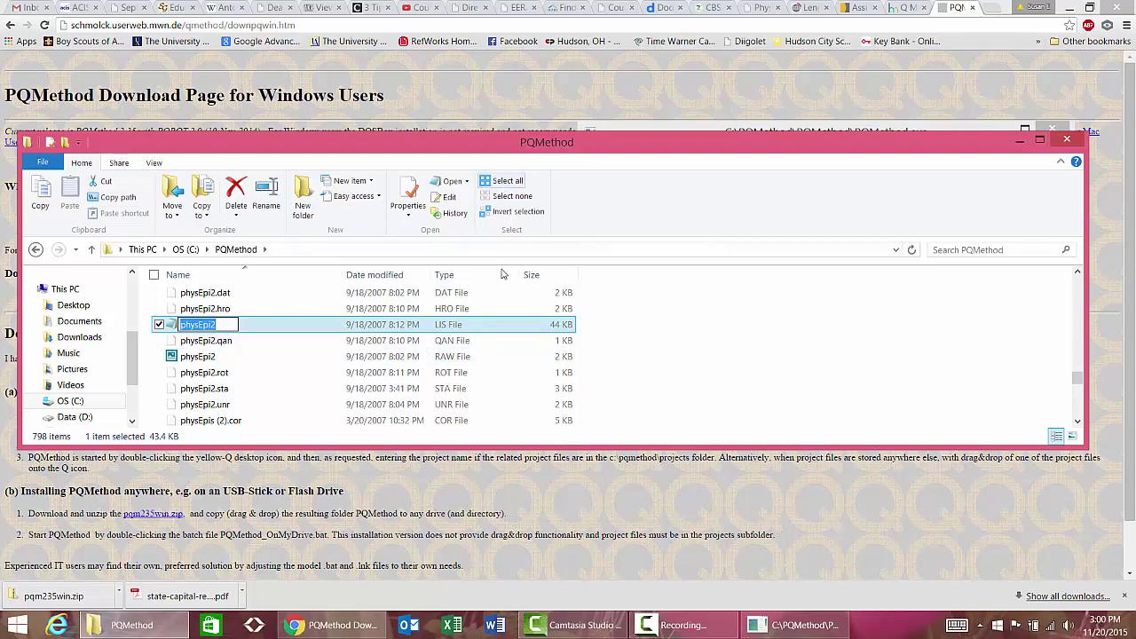
pyautogui.click(769, 627)
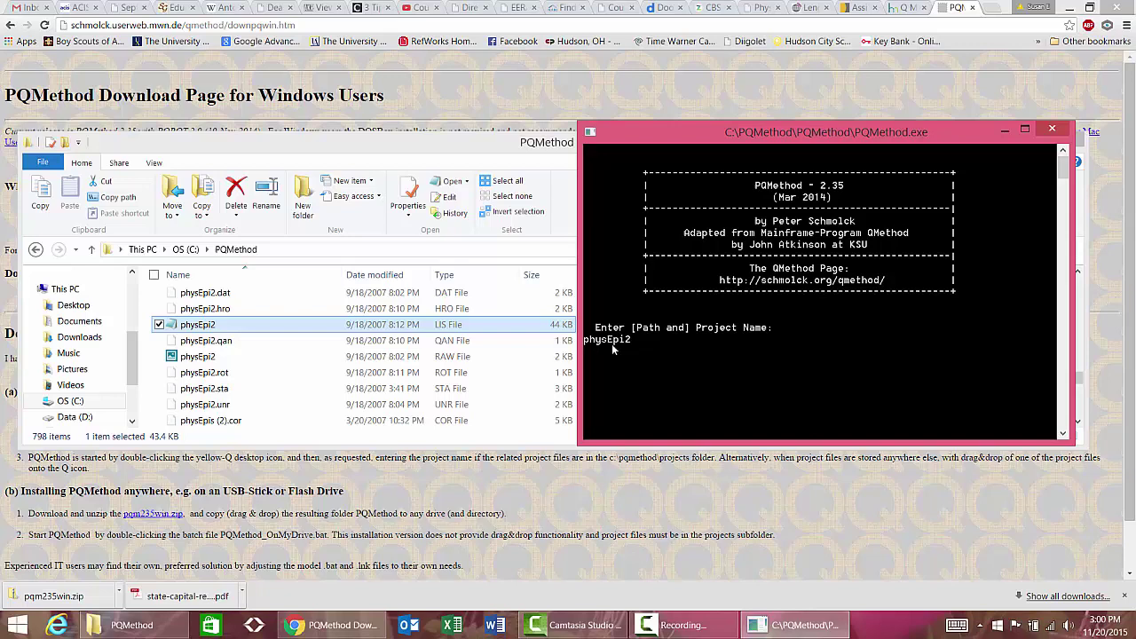
# Load the physEpi2 project and run the STATES routine (1) once.
pyautogui.press('Return')
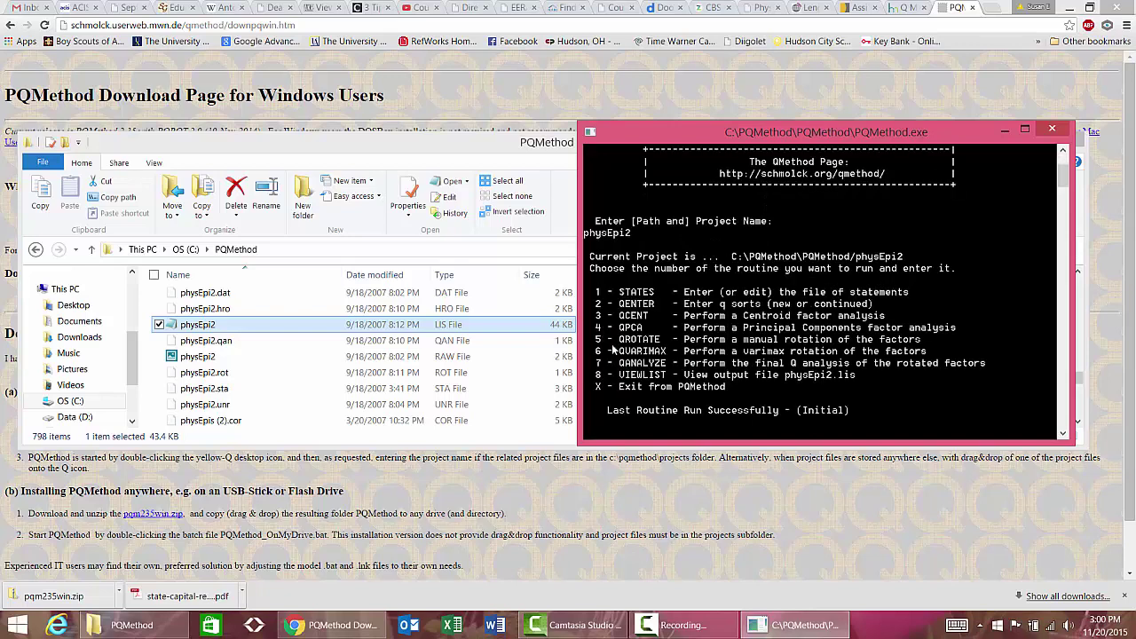
pyautogui.write('1')
pyautogui.press('Return')
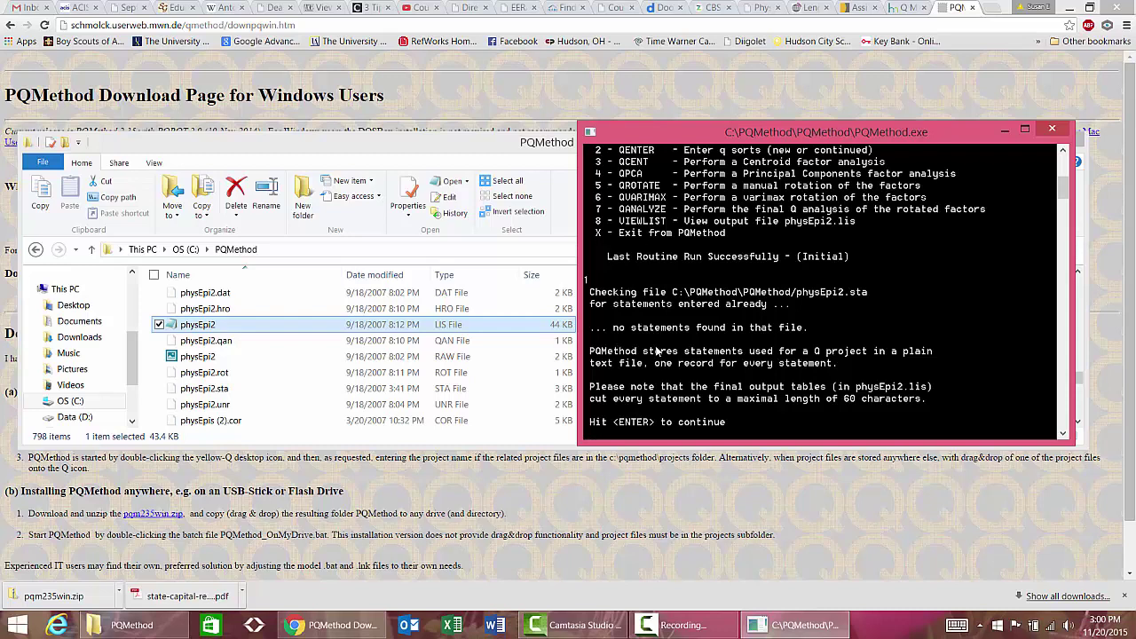
pyautogui.press('Return')
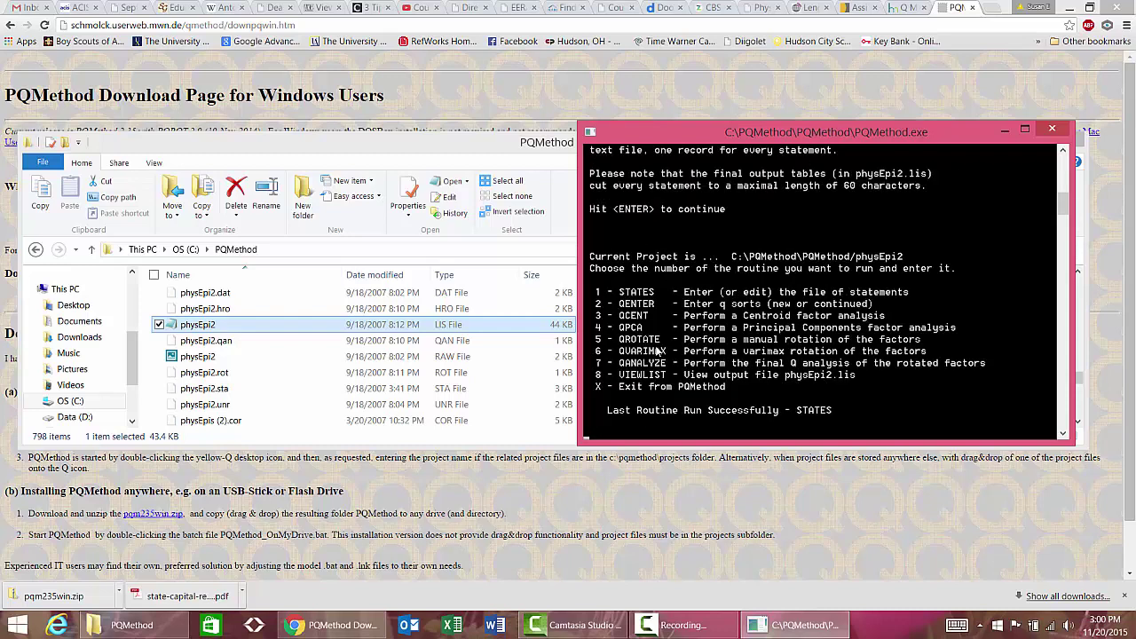
# Exit PQMethod with x and close its console.
pyautogui.write('x')
pyautogui.press('Return')
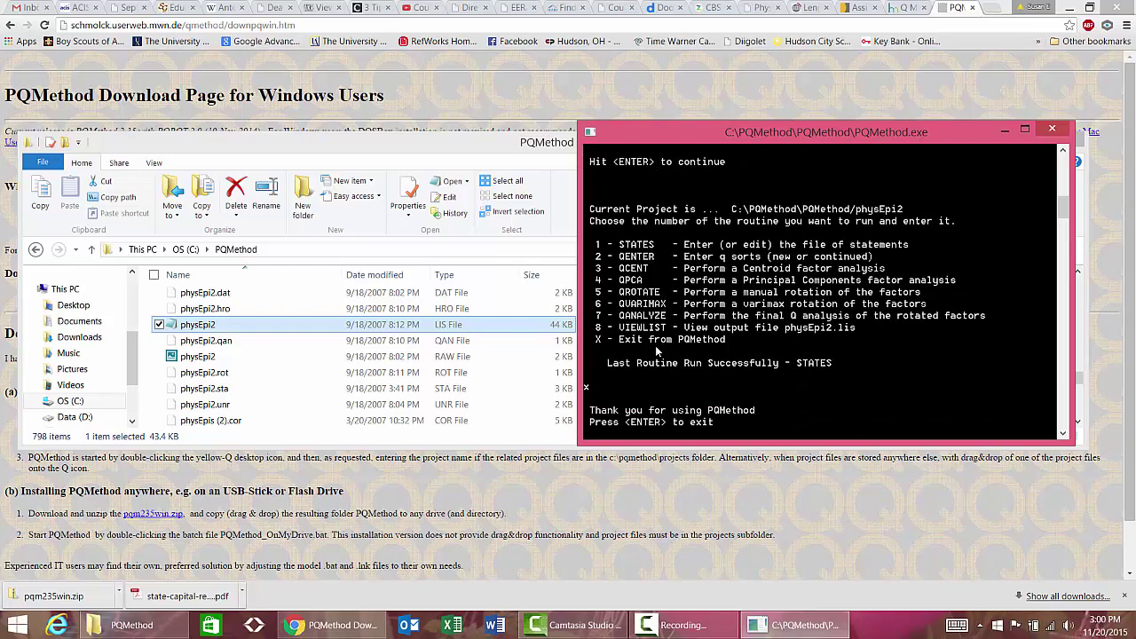
pyautogui.press('Return')
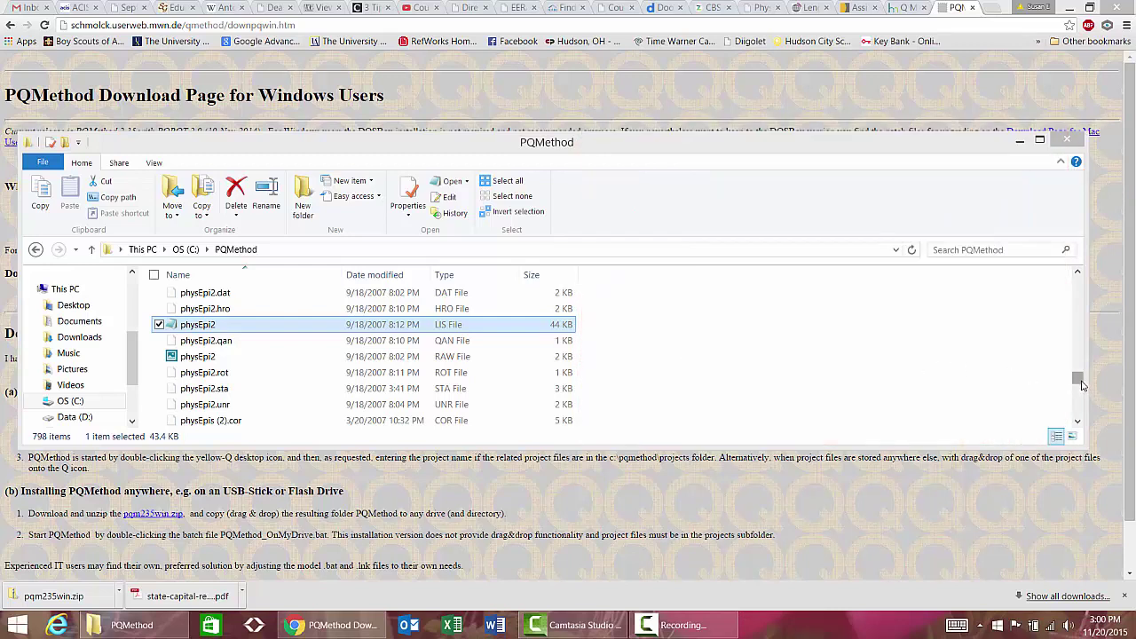
# Open the PQMethod program folder and copy all 13 of its items.
pyautogui.moveTo(1077, 379); pyautogui.dragTo(1077, 282)
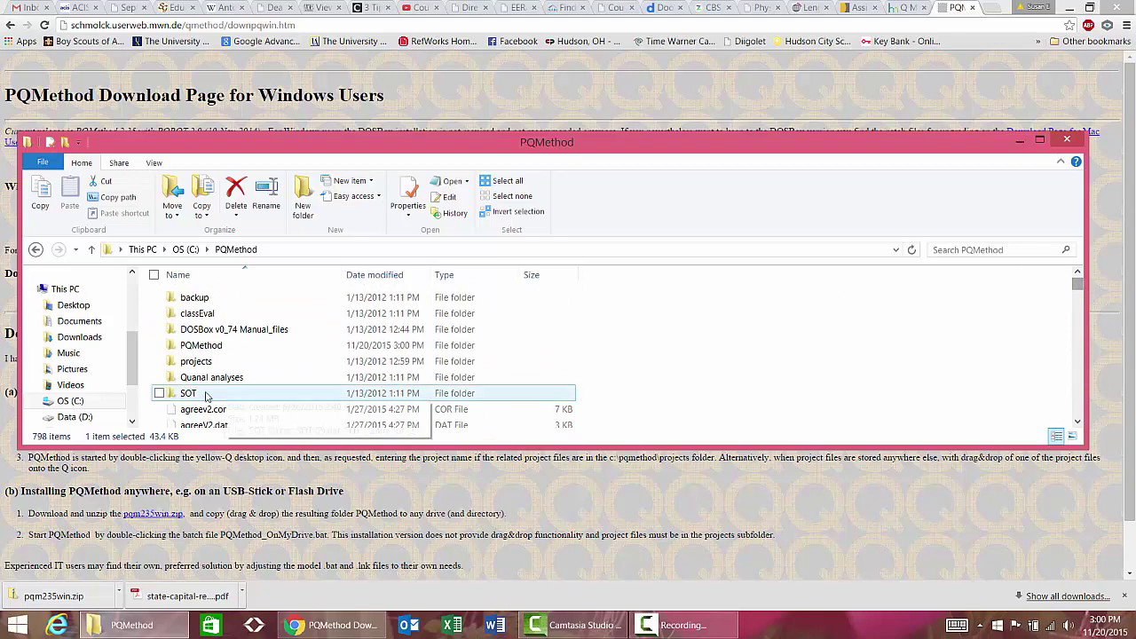
pyautogui.click(201, 351)
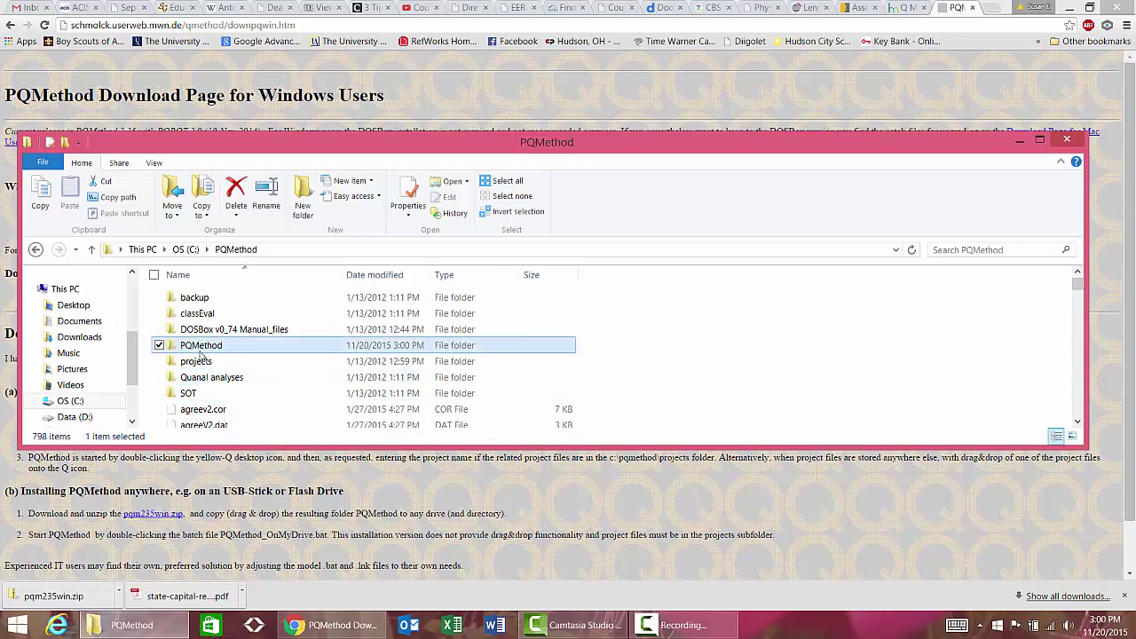
pyautogui.doubleClick(200, 352)
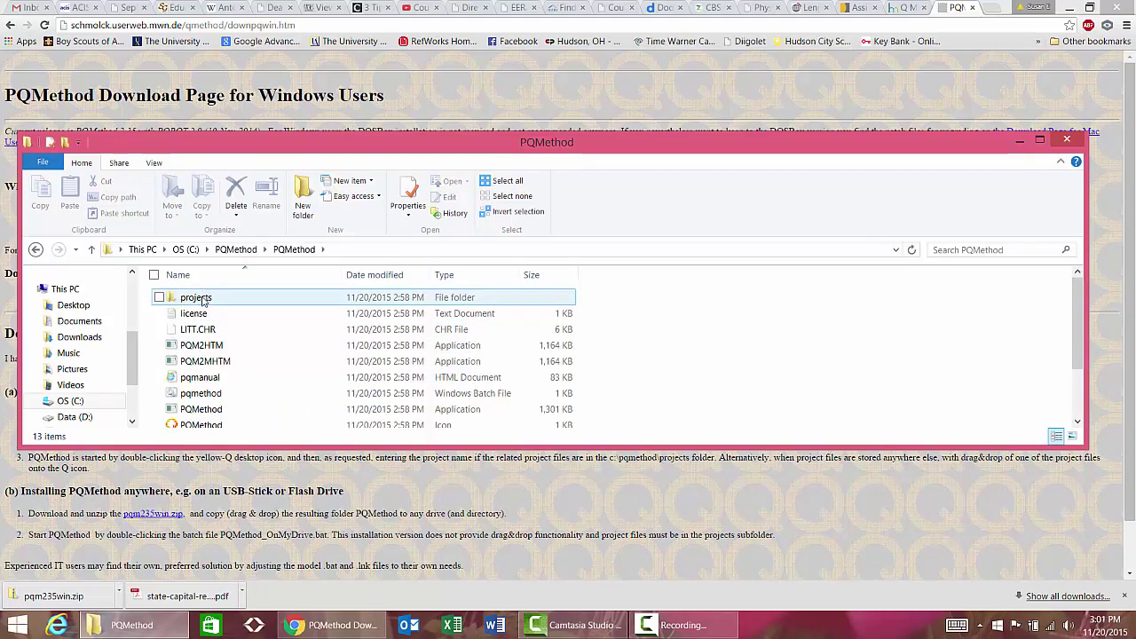
pyautogui.click(203, 301)
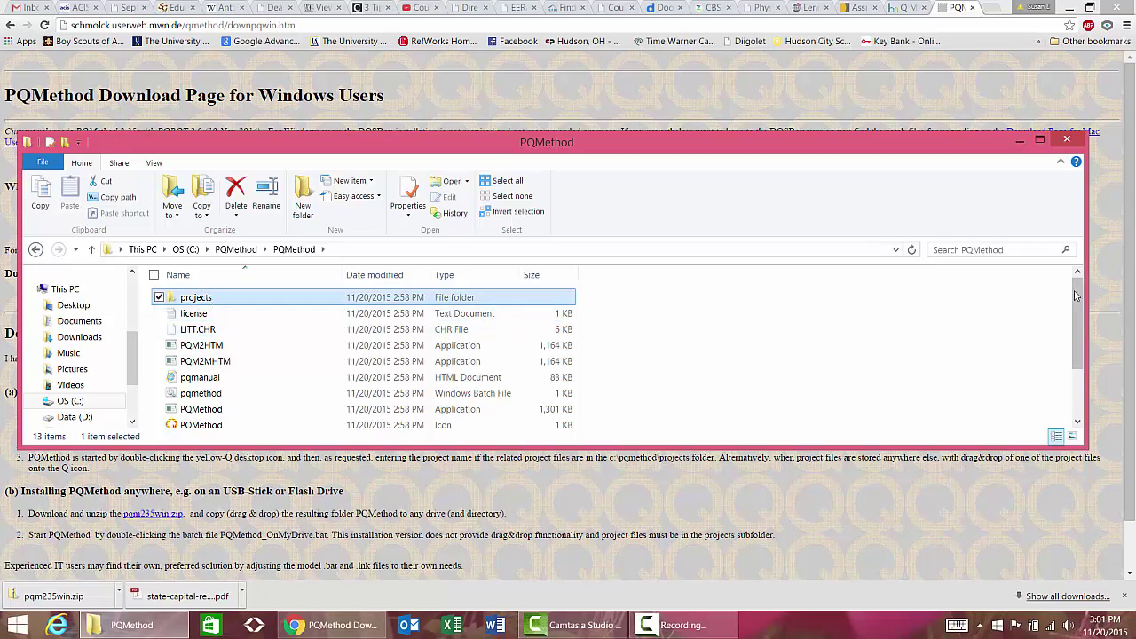
pyautogui.moveTo(1076, 296); pyautogui.dragTo(1078, 348)
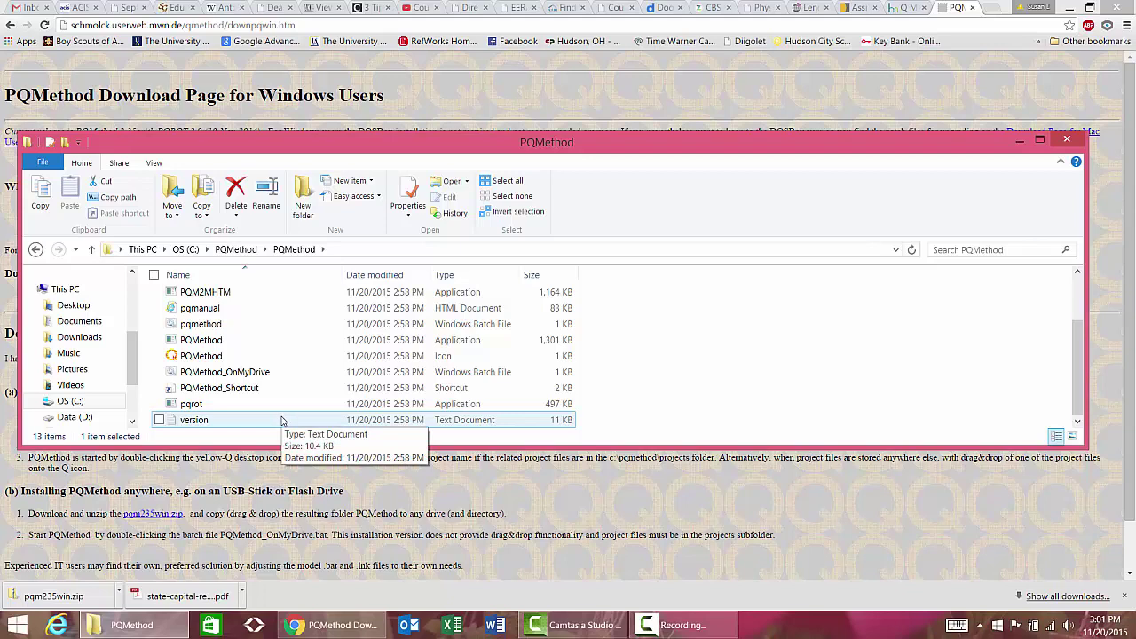
pyautogui.hotkey('ctrl', 'a')
pyautogui.hotkey('ctrl', 'c')
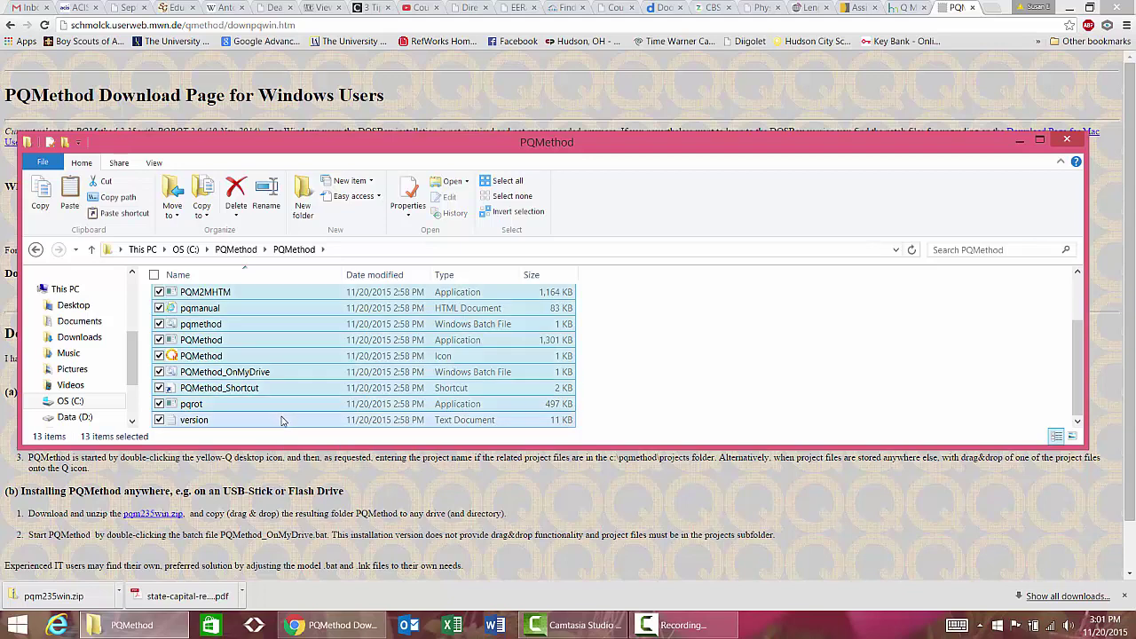
# Paste the items into C:\PQMethod, replacing the existing files with the same names.
pyautogui.click(238, 251)
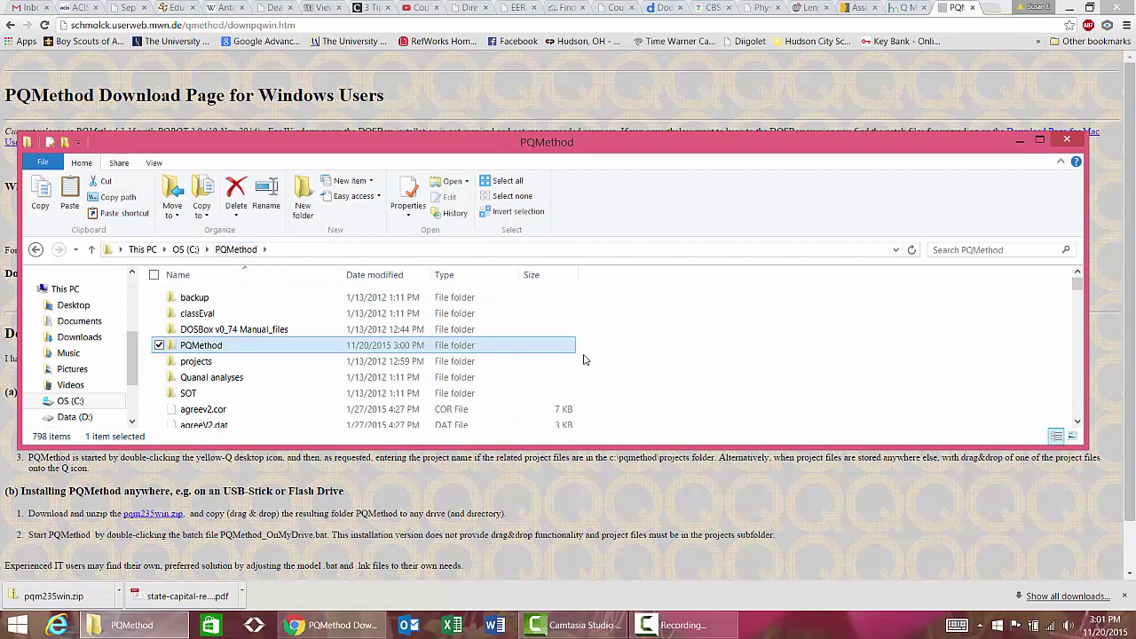
pyautogui.click(751, 363)
pyautogui.hotkey('ctrl', 'v')
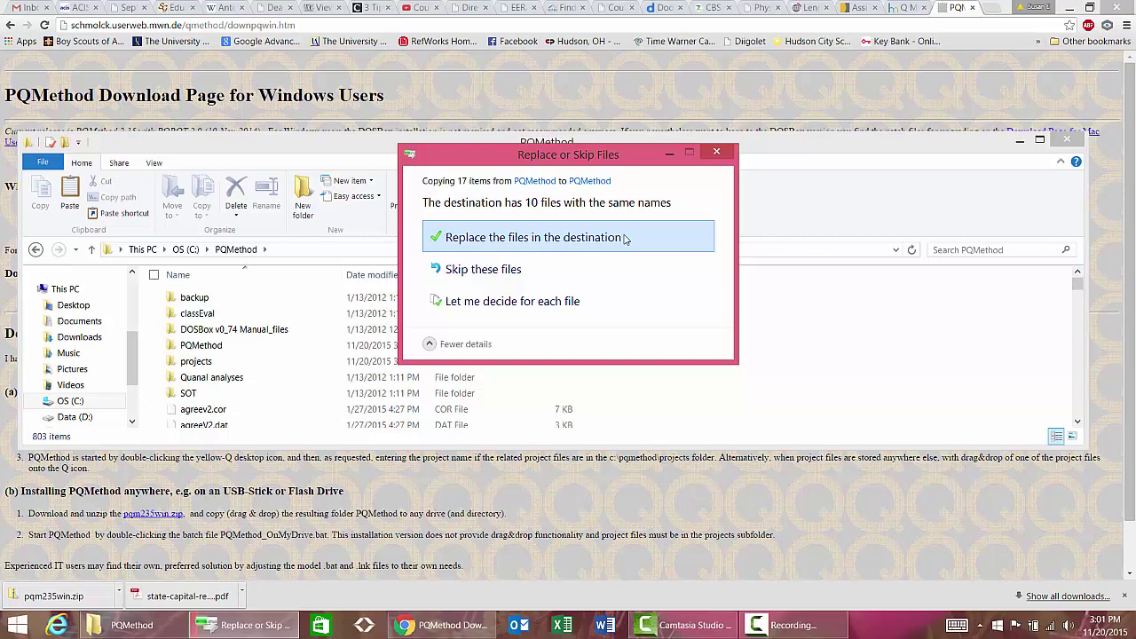
pyautogui.click(625, 239)
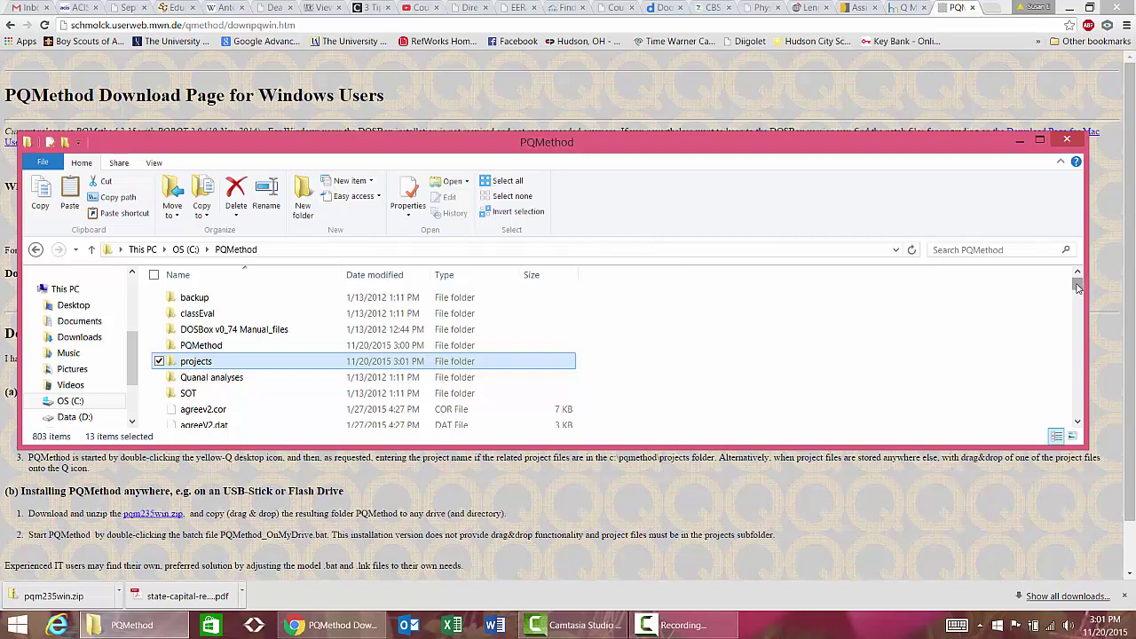
pyautogui.moveTo(1077, 285); pyautogui.dragTo(1083, 393)
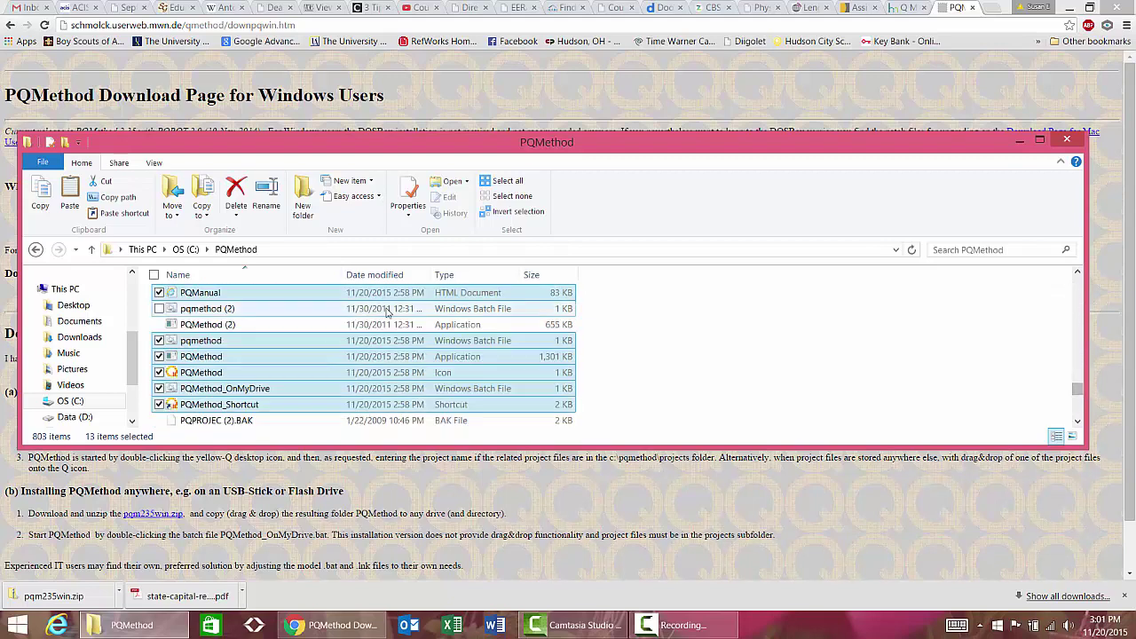
pyautogui.click(765, 432)
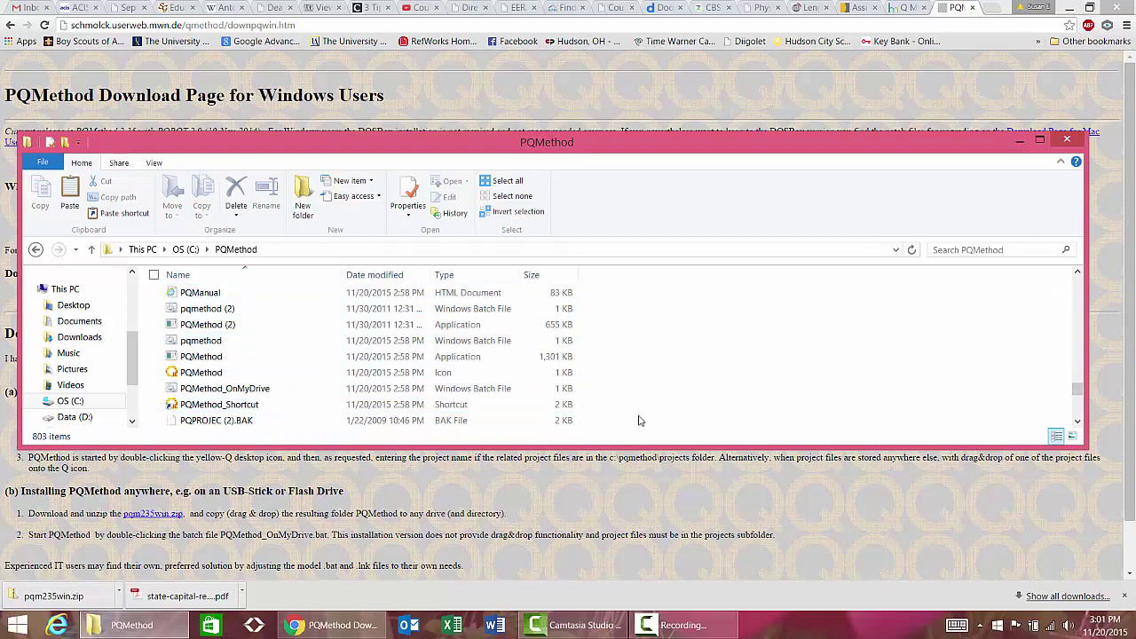
# Launch C:\PQMethod\PQMethod.exe, move its console right, check the physEpis files, then return to the console.
pyautogui.click(432, 356)
pyautogui.doubleClick(433, 356)
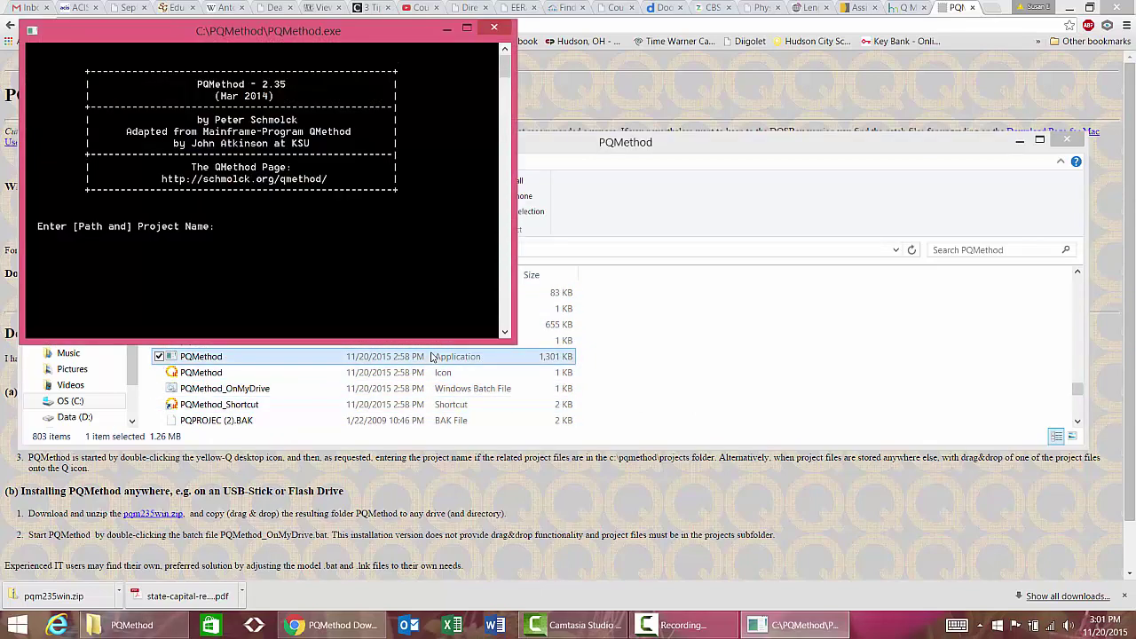
pyautogui.moveTo(397, 31); pyautogui.dragTo(876, 94)
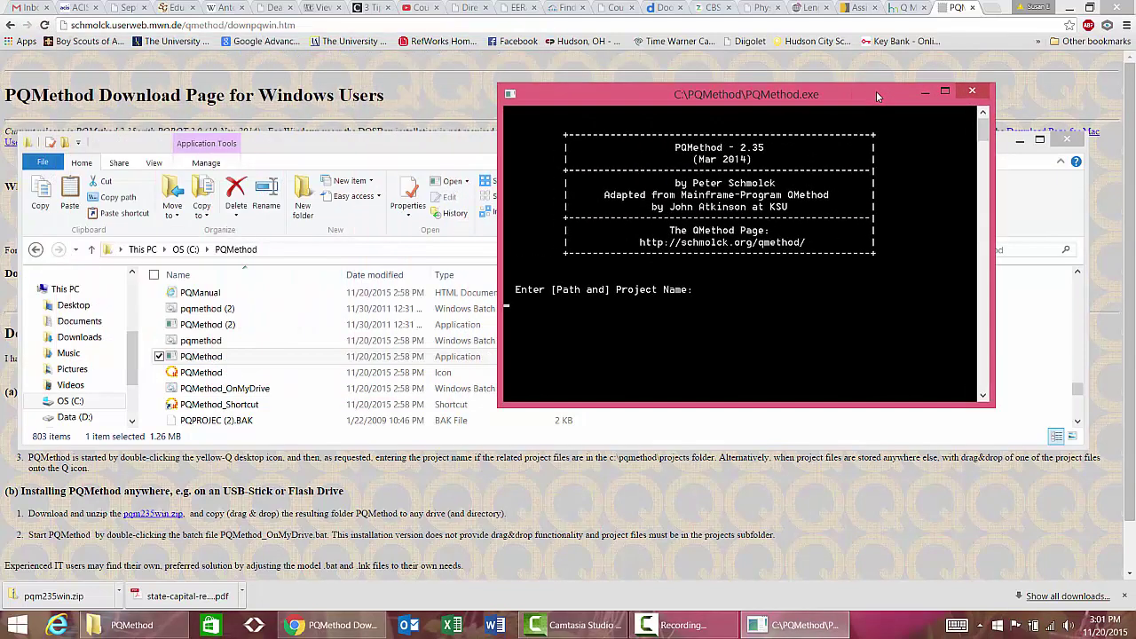
pyautogui.click(317, 143)
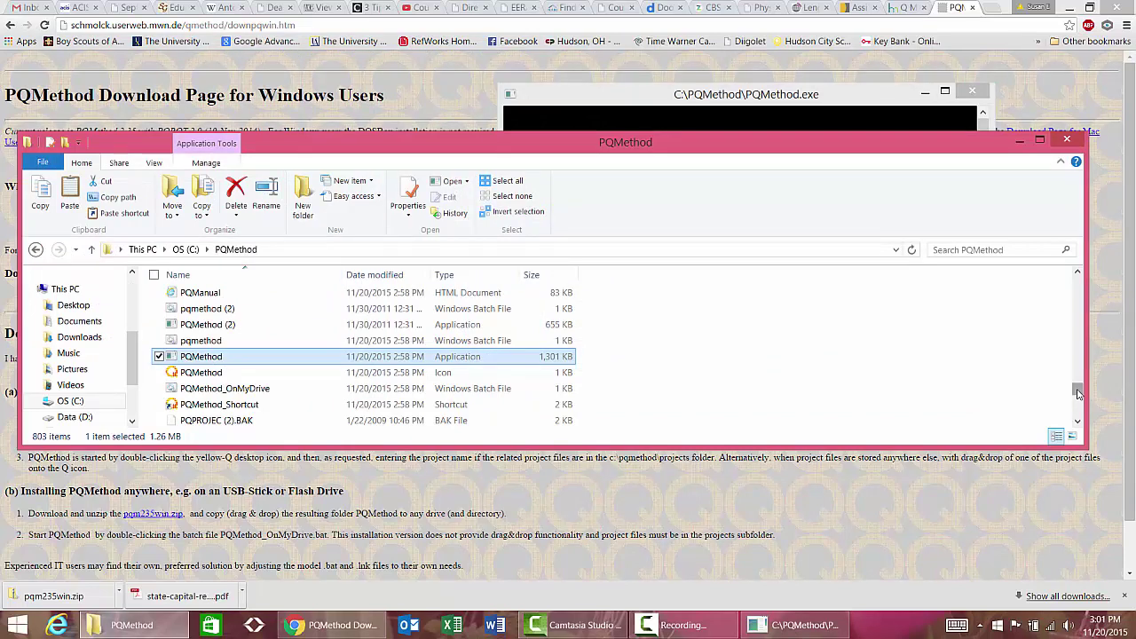
pyautogui.moveTo(1078, 392); pyautogui.dragTo(1076, 382)
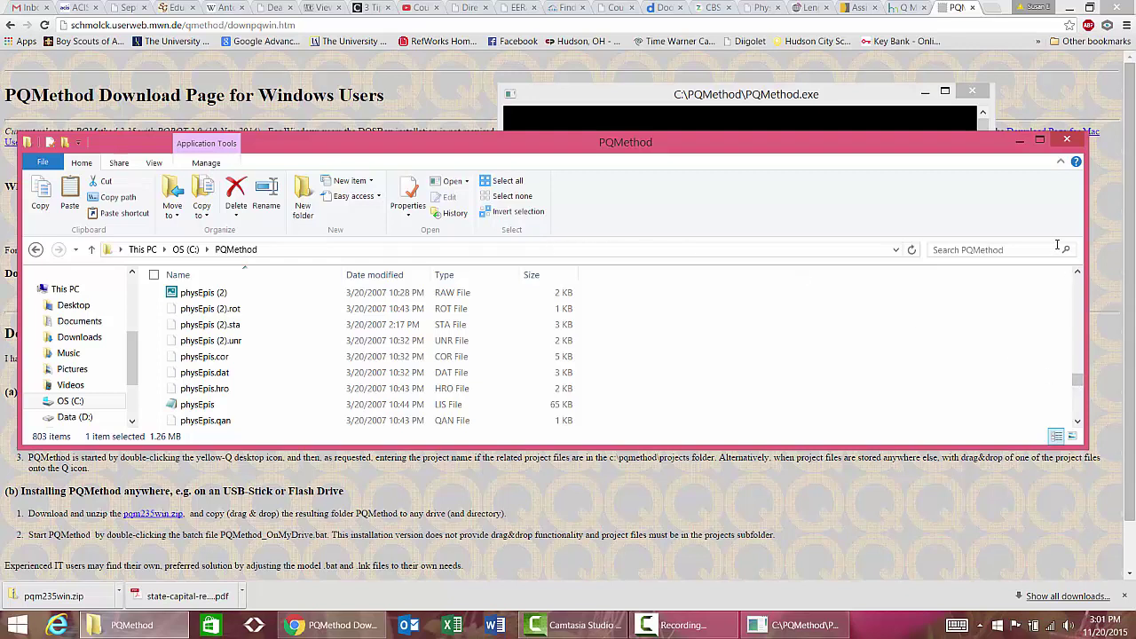
pyautogui.click(1078, 275)
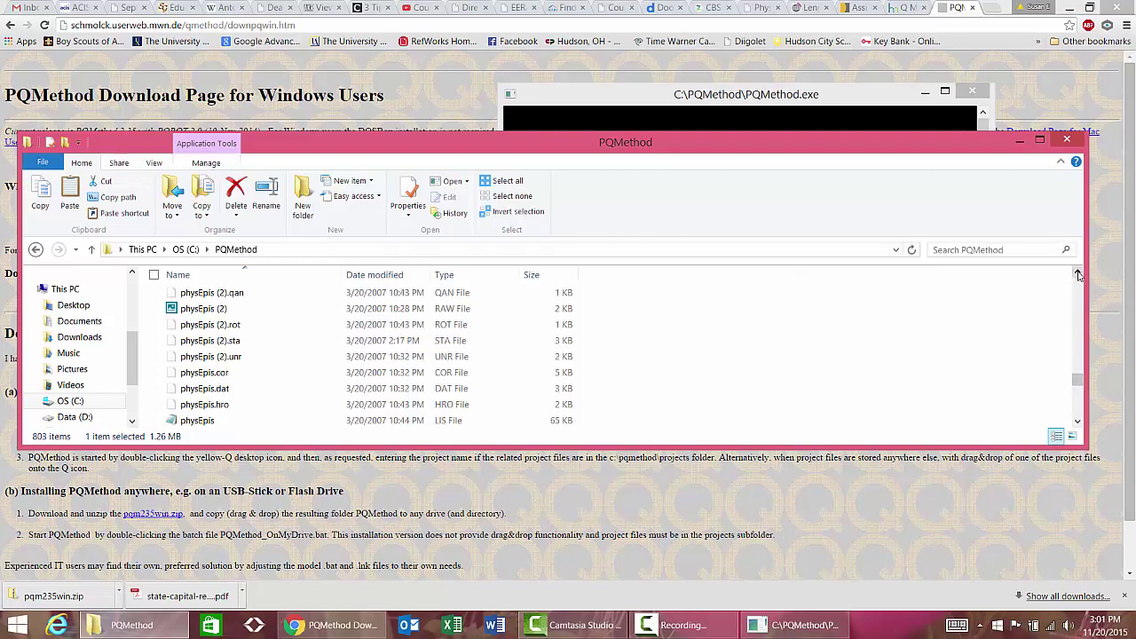
pyautogui.click(1078, 275)
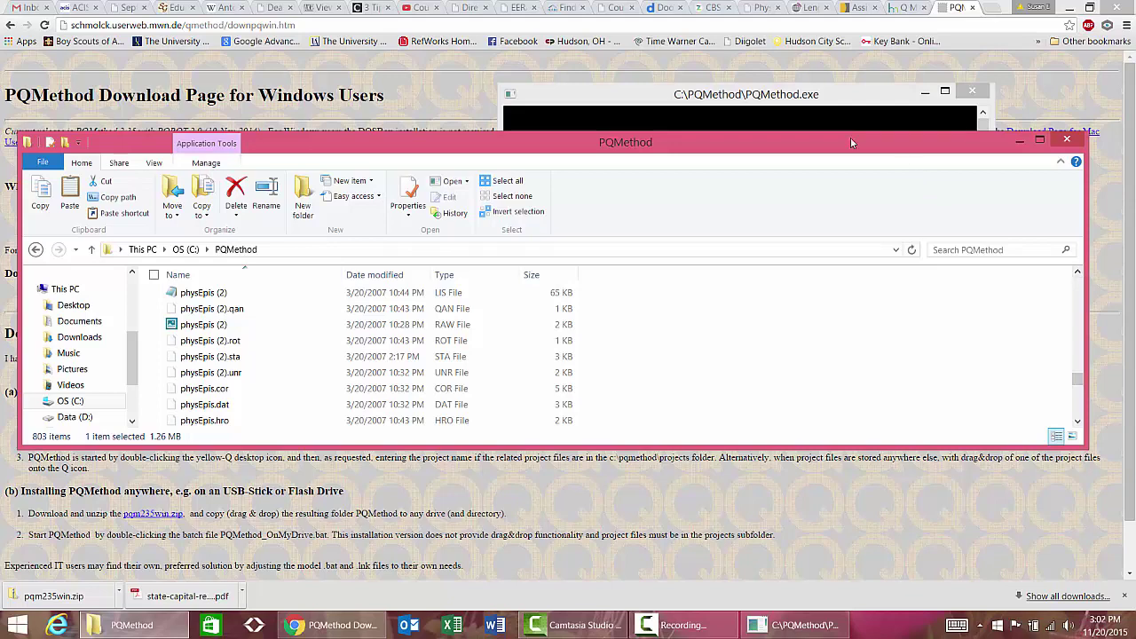
pyautogui.click(779, 100)
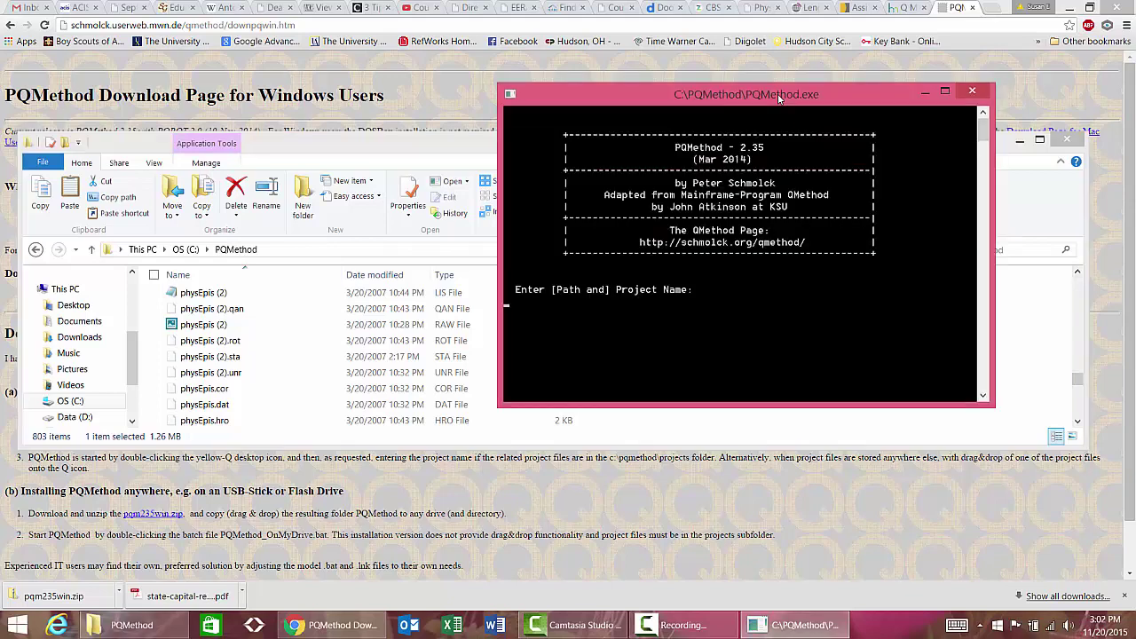
# Load physEpis, run STATES to confirm its 44 statements, then start QROTATE manual rotation (routine 5).
pyautogui.write('physEpis')
pyautogui.press('Return')
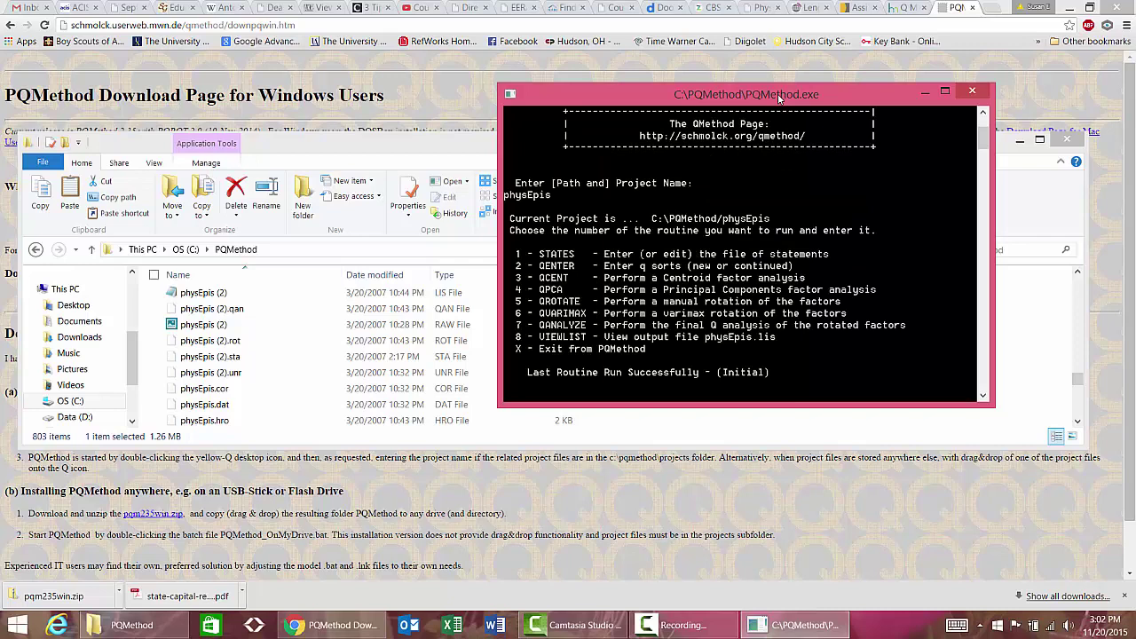
pyautogui.write('1')
pyautogui.press('Return')
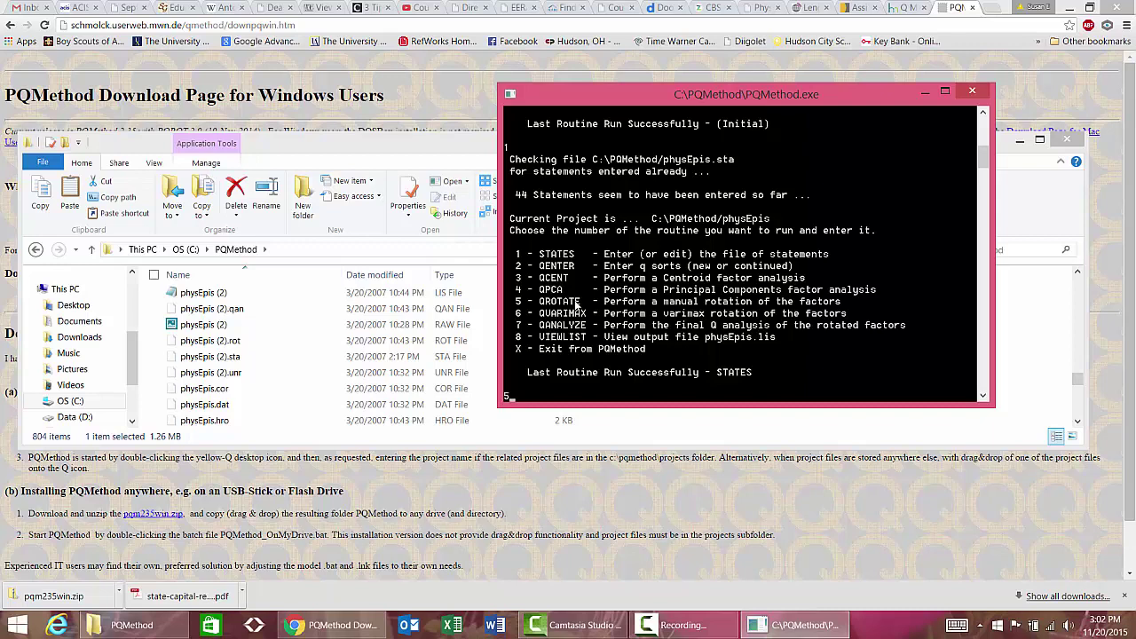
pyautogui.press('Return')
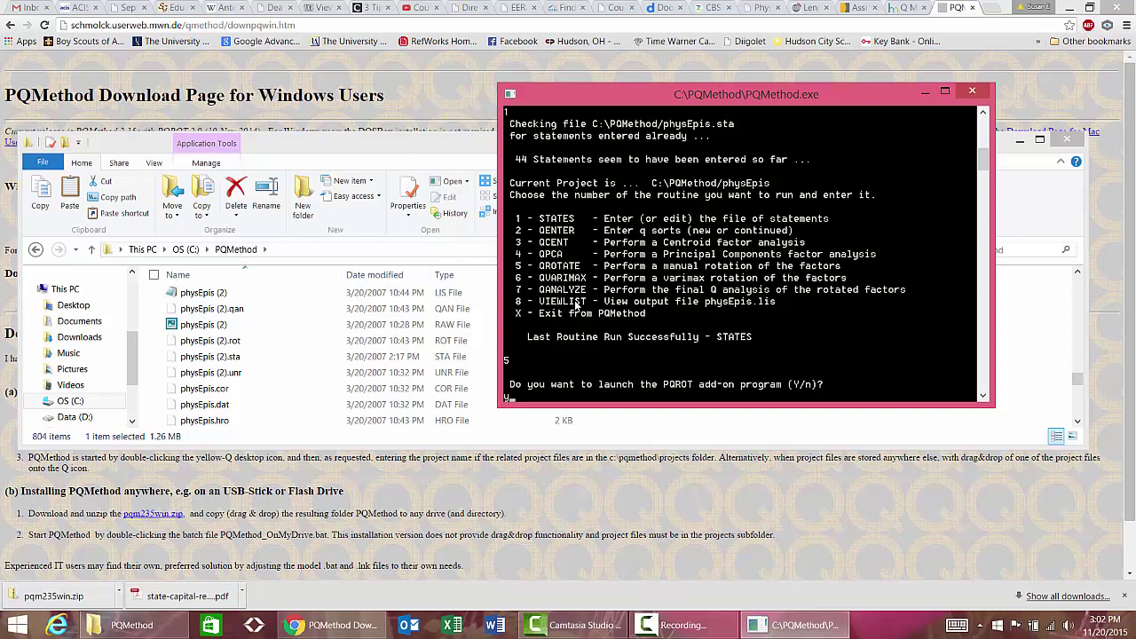
# Launch PQROT with the three-factor loadings for 20 sorts and start selecting two factors to rotate.
pyautogui.press('Return')
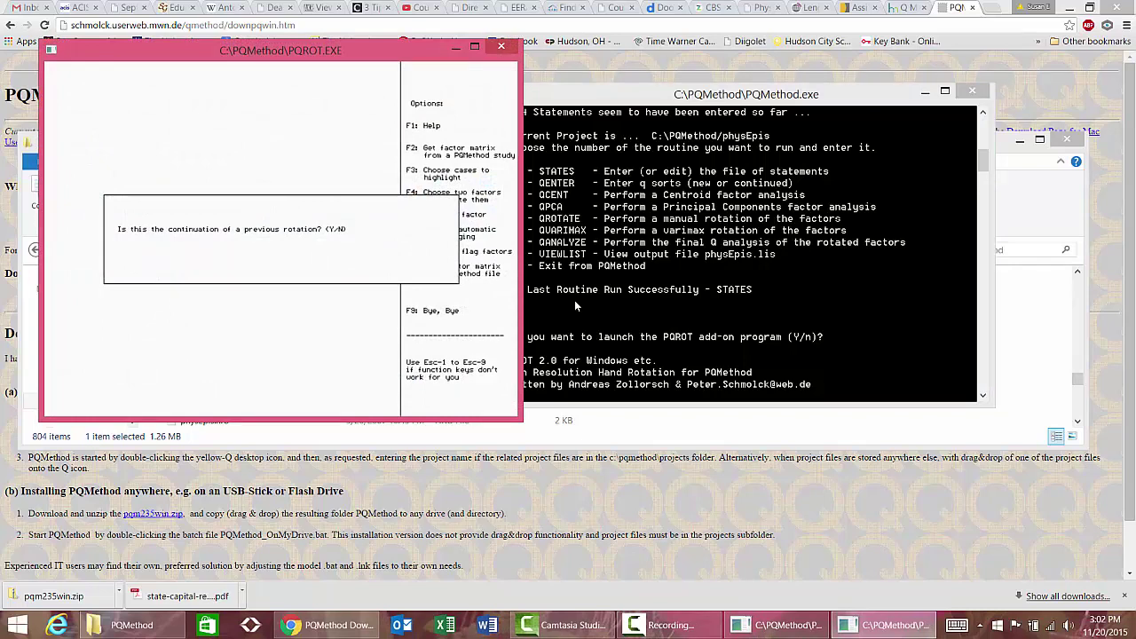
pyautogui.press('Return')
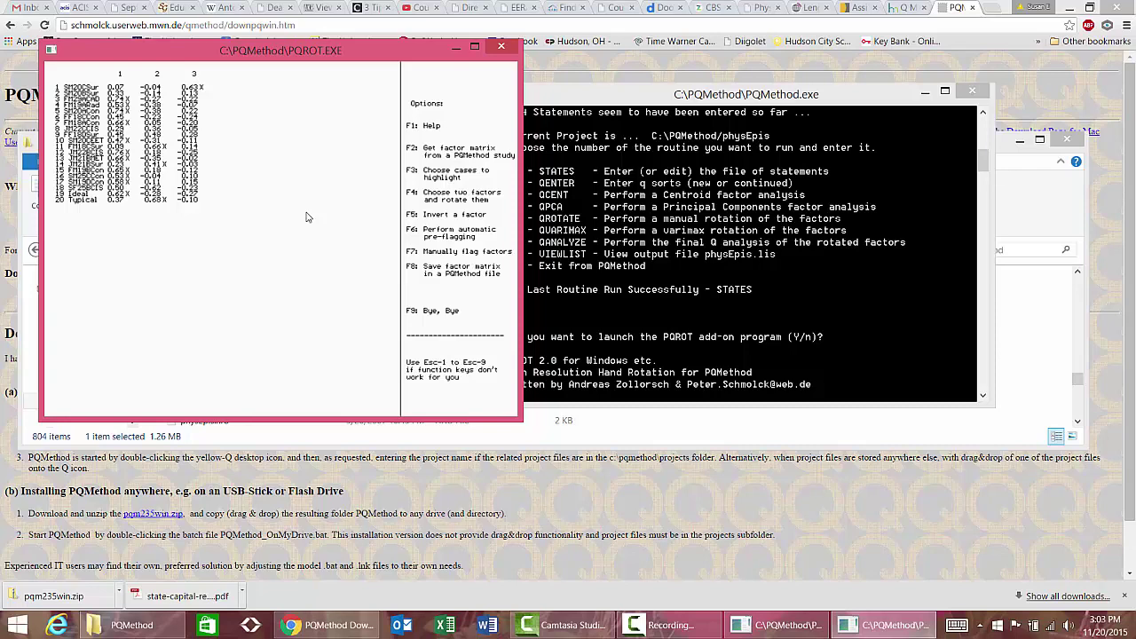
pyautogui.press('F4')
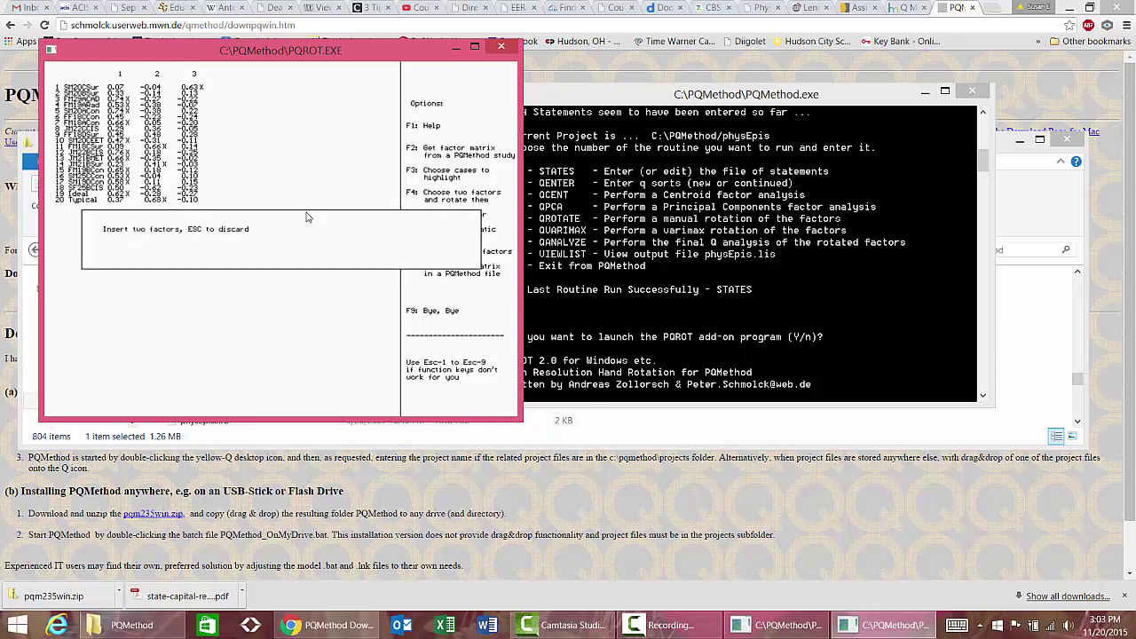
# Choose factors 1 and 2 to plot the 20 sorts at 0° rotation, speed 1.
pyautogui.write('1')
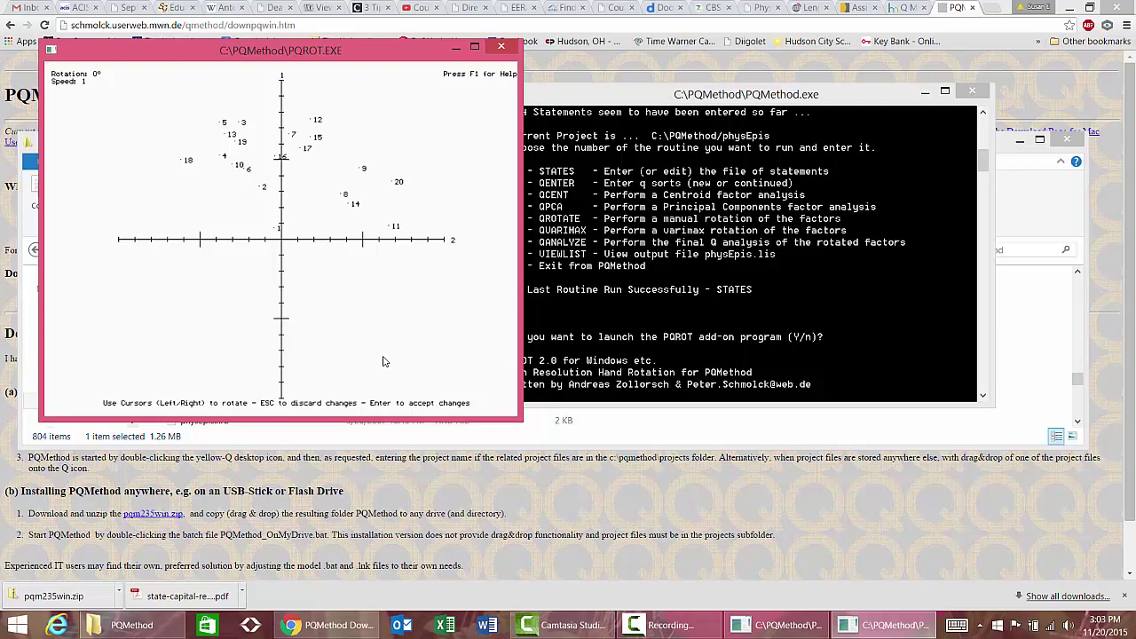
pyautogui.moveTo(664, 631)
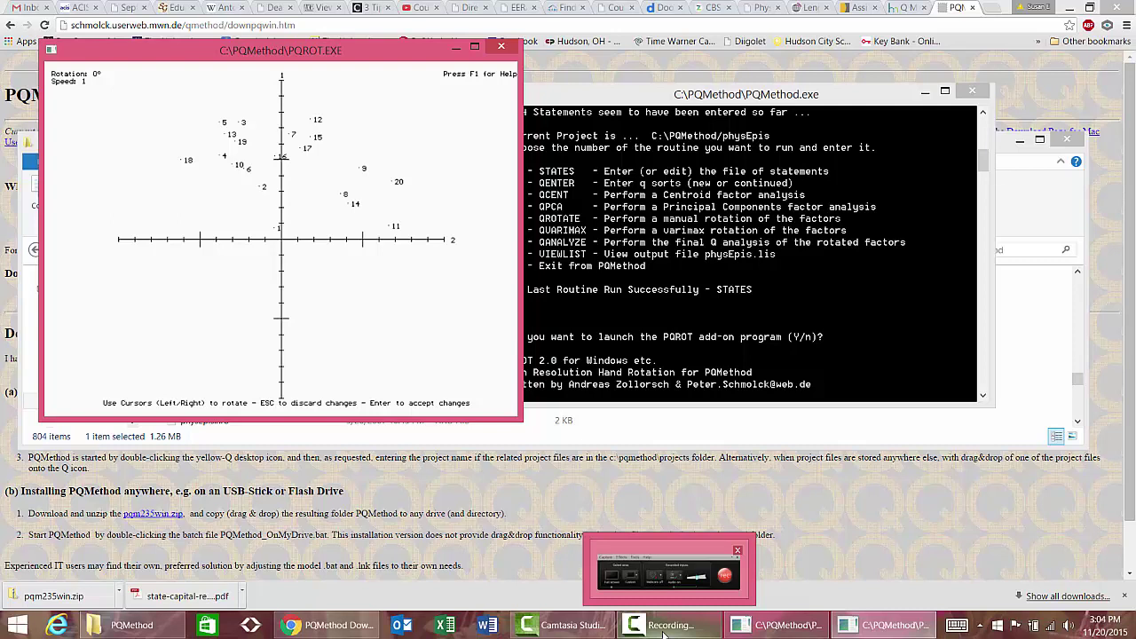
pyautogui.click(663, 628)
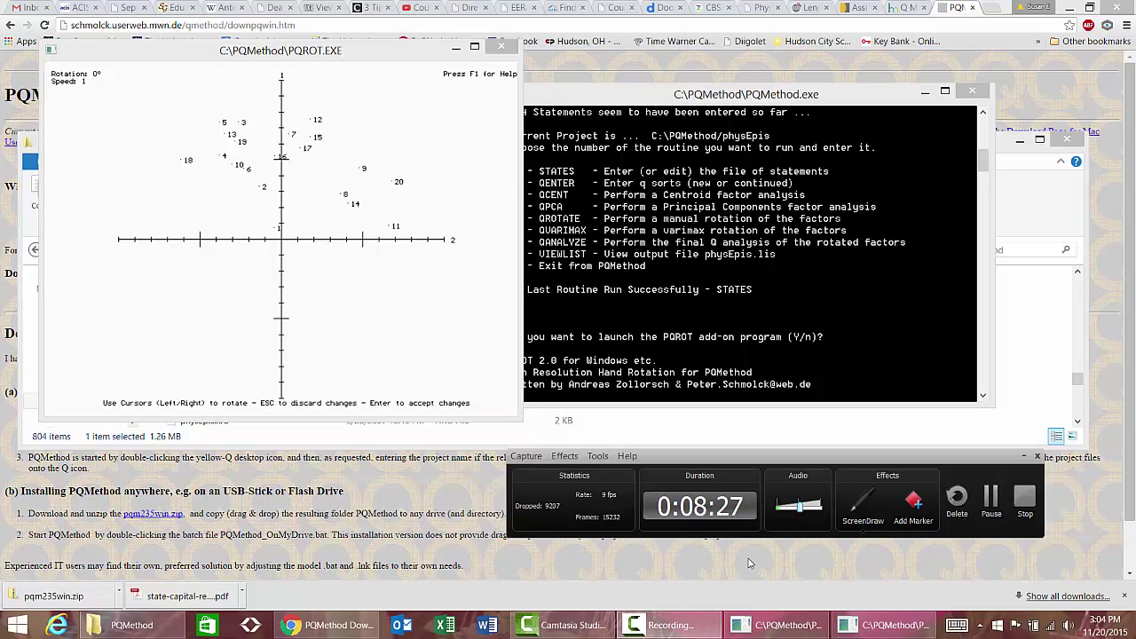